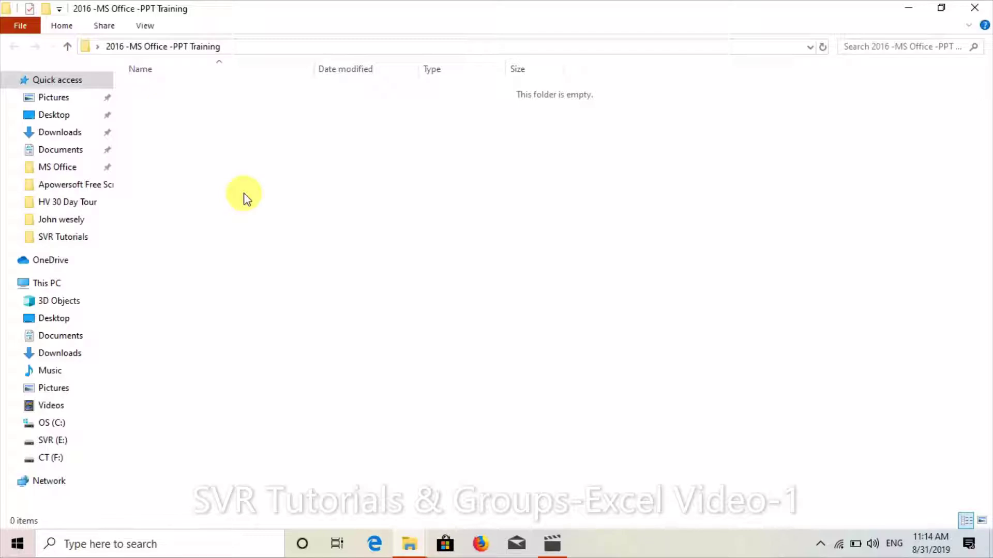
- Close the File Explorer window showing the empty '2016 -MS Office -PPT Training' folder
{"action": "left_click", "coordinate": [982, 9]}
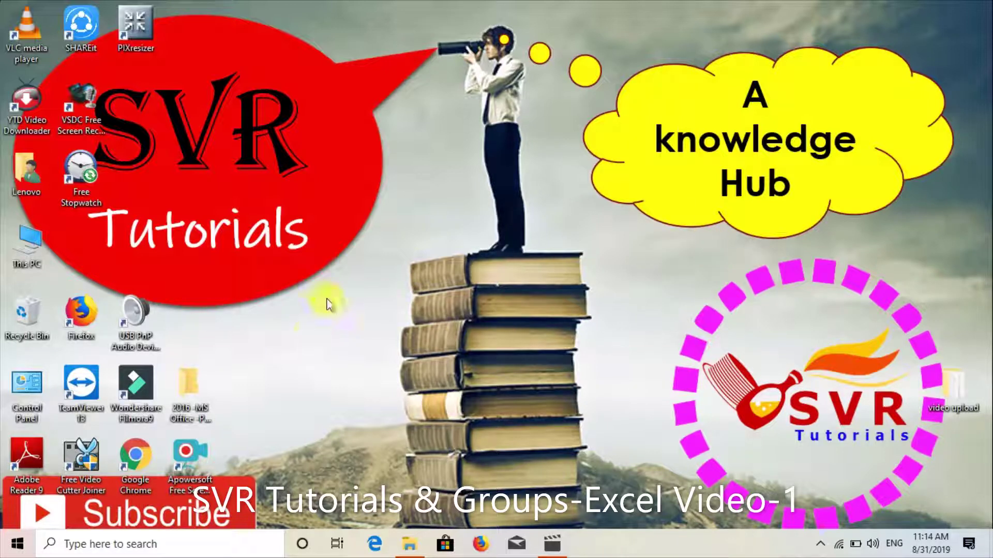
- Open the '2016 -MS Office -PPT Training' folder from its desktop icon
{"action": "left_click", "coordinate": [194, 399]}
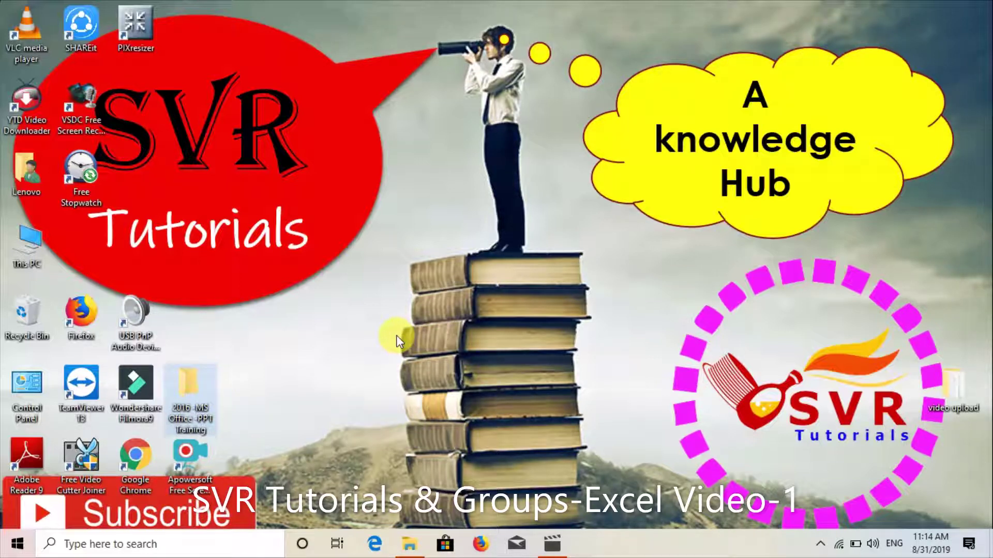
{"action": "double_click", "coordinate": [201, 398]}
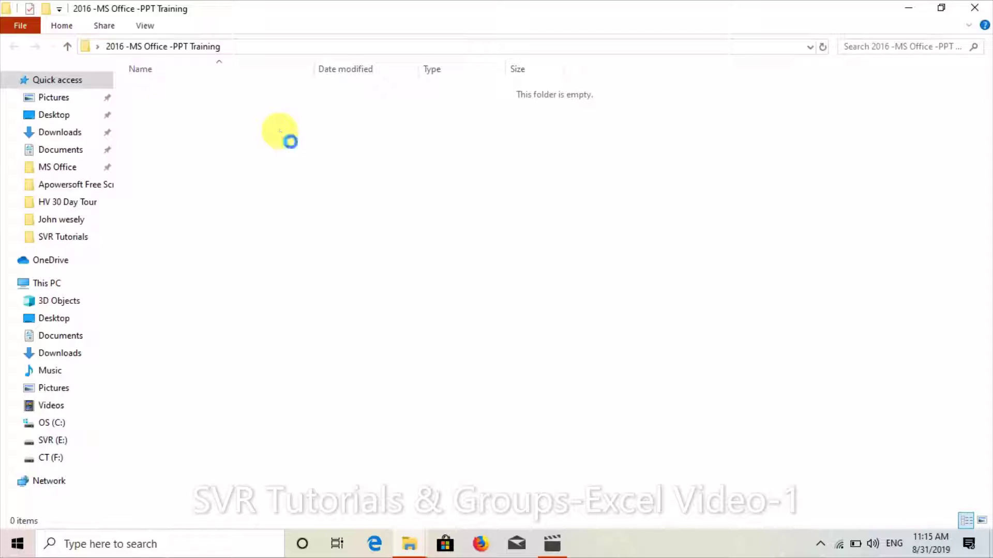
- Create a new Excel worksheet in the folder, keeping the default name 'New Microsoft Excel Worksheet'
{"action": "right_click", "coordinate": [280, 131]}
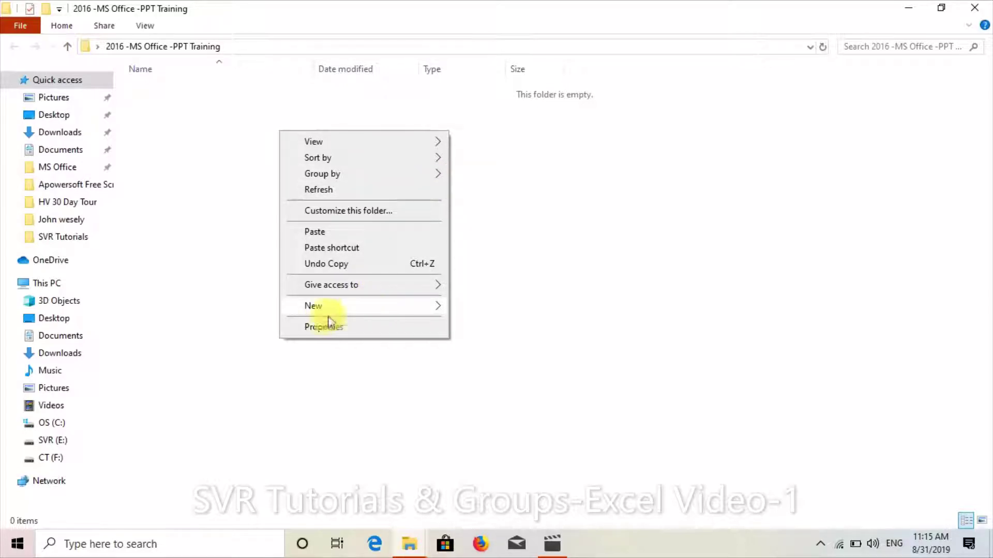
{"action": "mouse_move", "coordinate": [364, 306]}
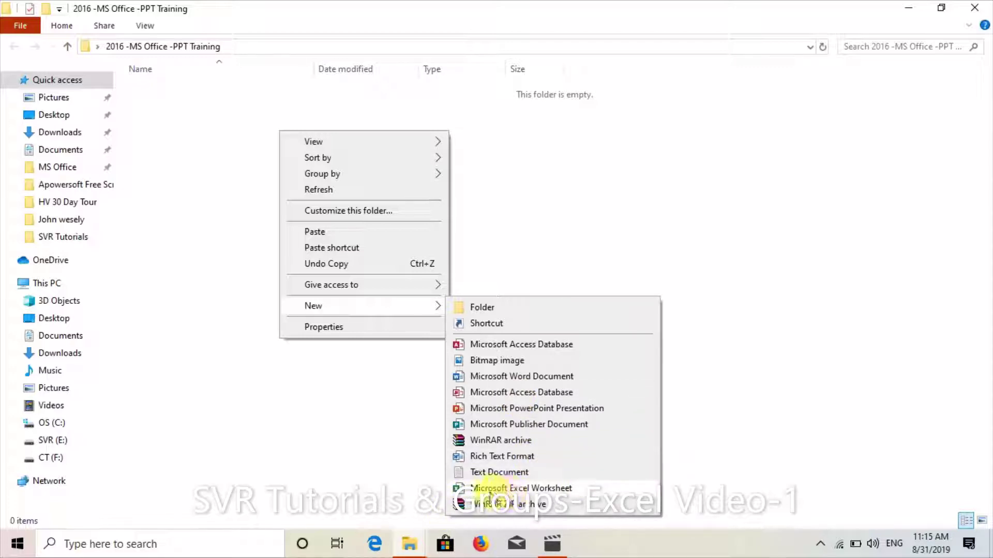
{"action": "left_click", "coordinate": [537, 491]}
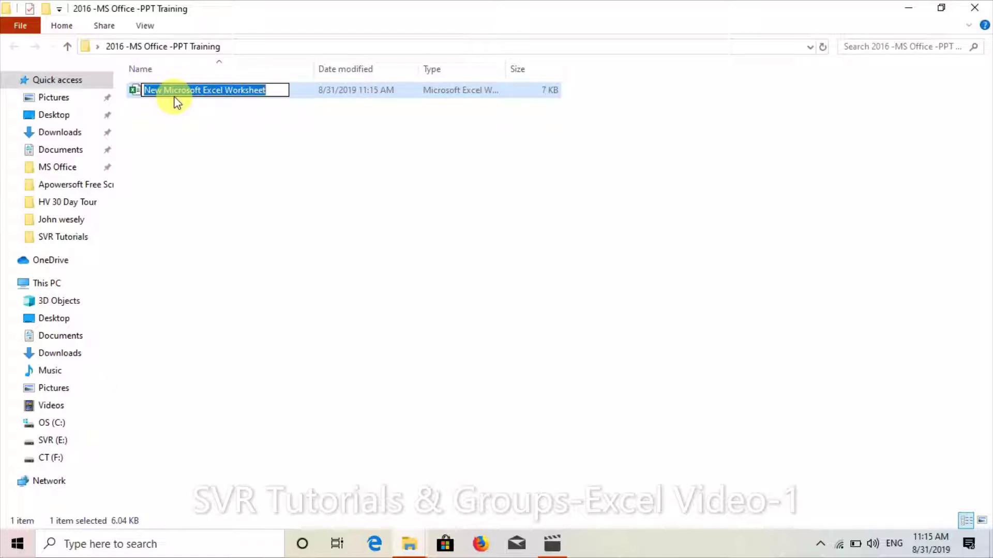
{"action": "left_click", "coordinate": [227, 146]}
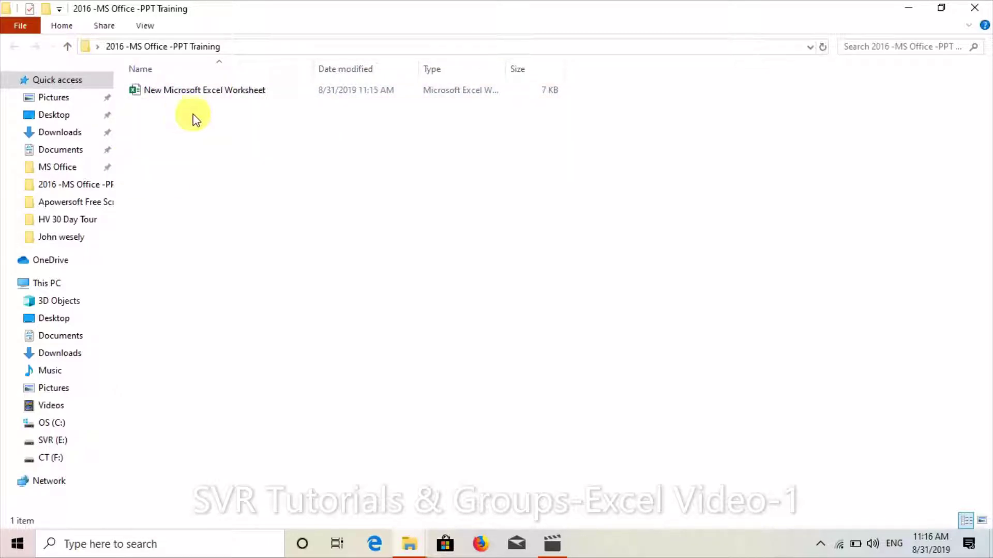
{"action": "left_click", "coordinate": [118, 92]}
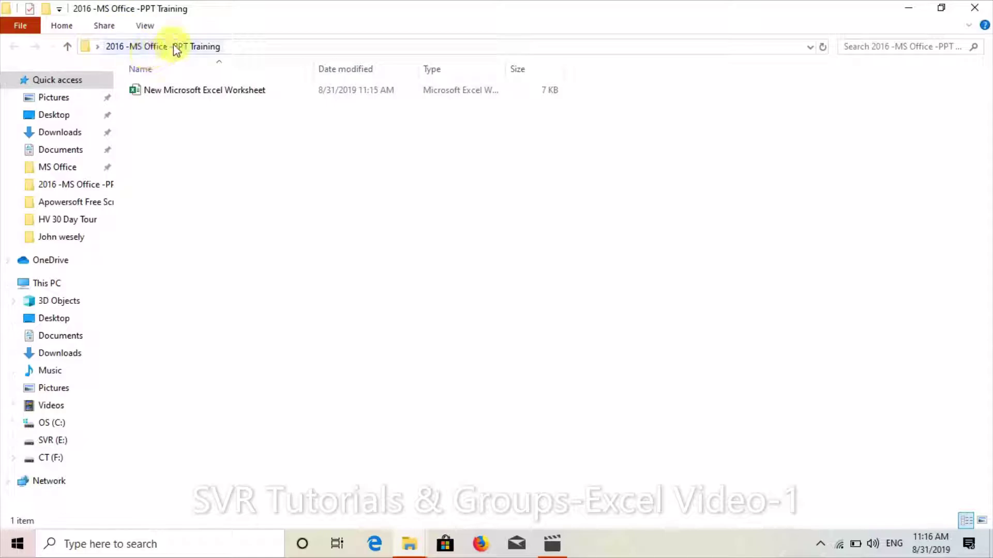
- Create two more Excel worksheets with the default names (2) and (3)
{"action": "right_click", "coordinate": [222, 128]}
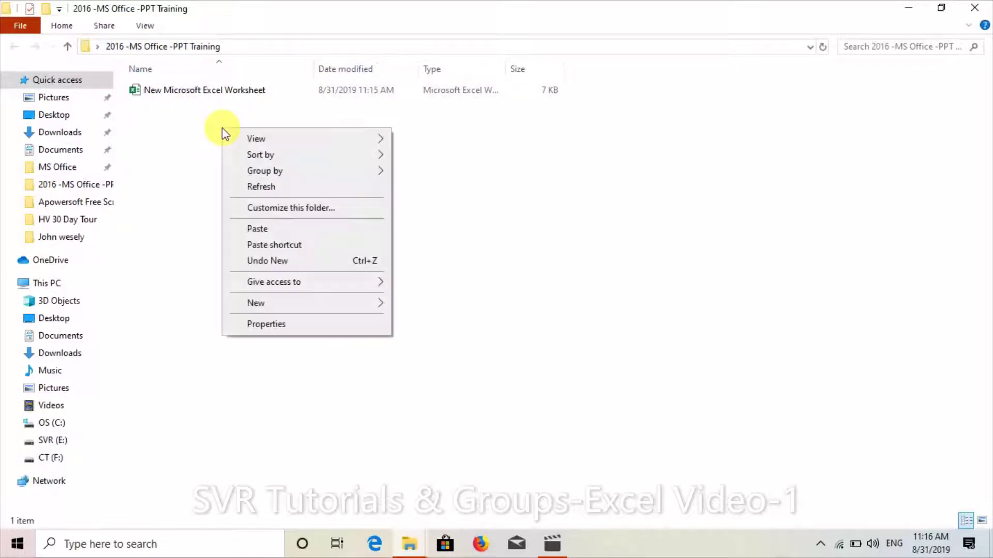
{"action": "mouse_move", "coordinate": [256, 303]}
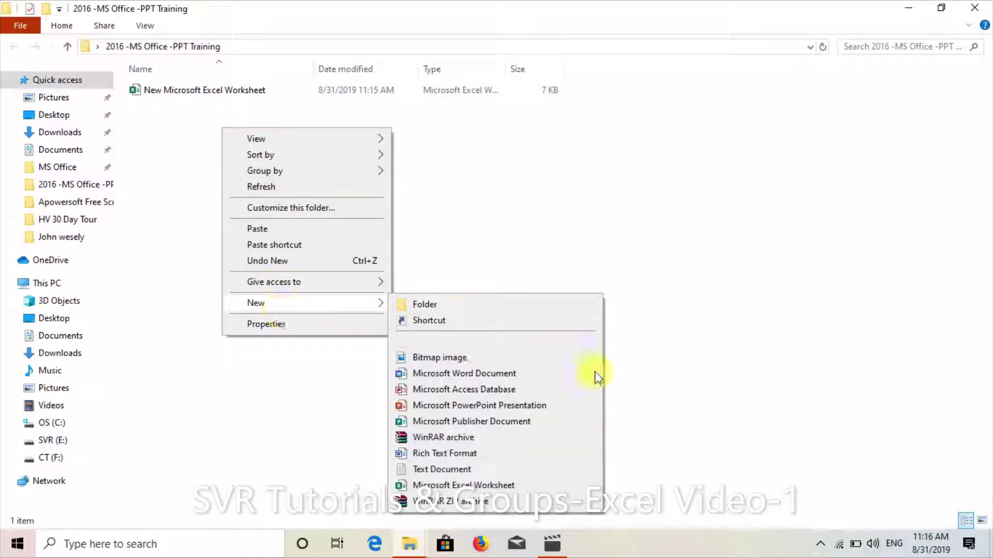
{"action": "left_click", "coordinate": [523, 485]}
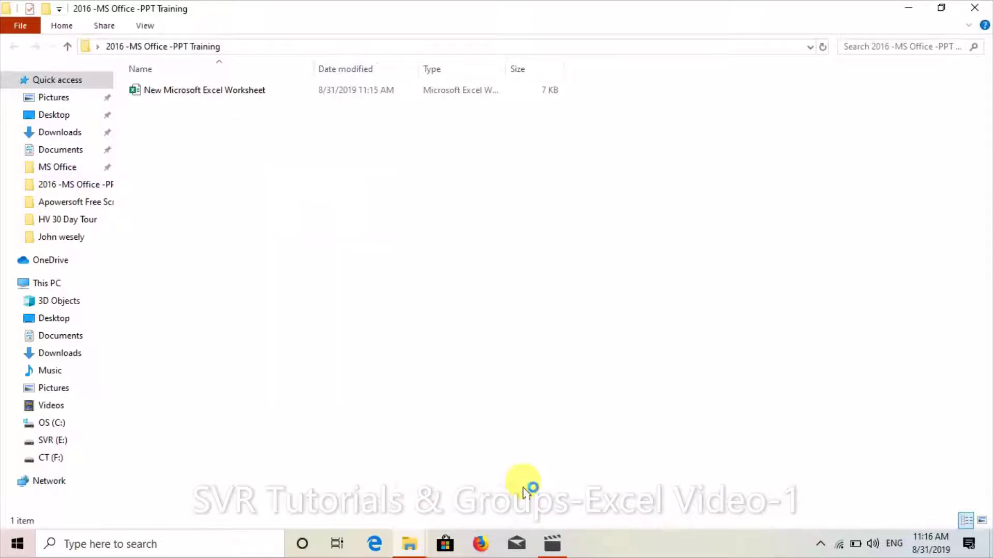
{"action": "left_click", "coordinate": [283, 198]}
{"action": "right_click", "coordinate": [263, 158]}
{"action": "mouse_move", "coordinate": [341, 333]}
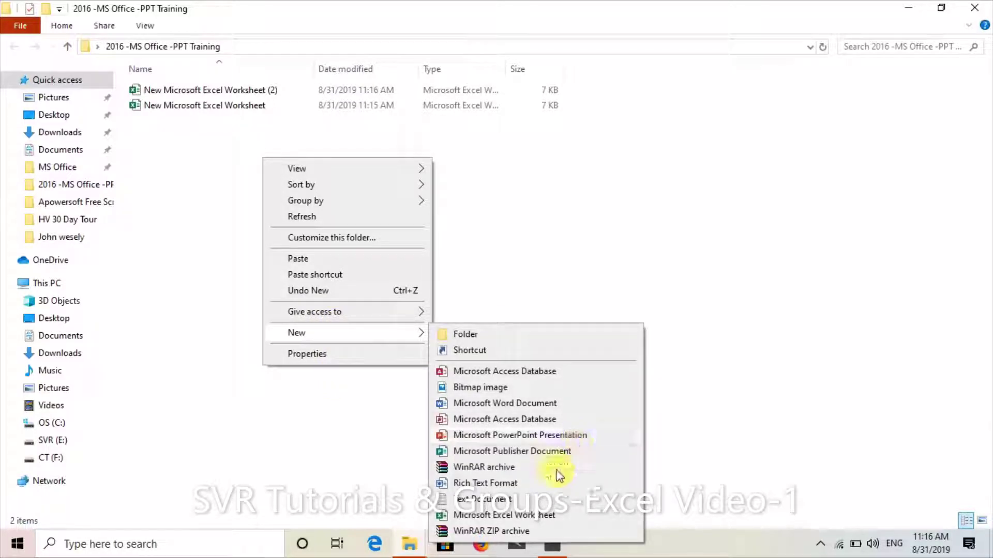
{"action": "left_click", "coordinate": [555, 514]}
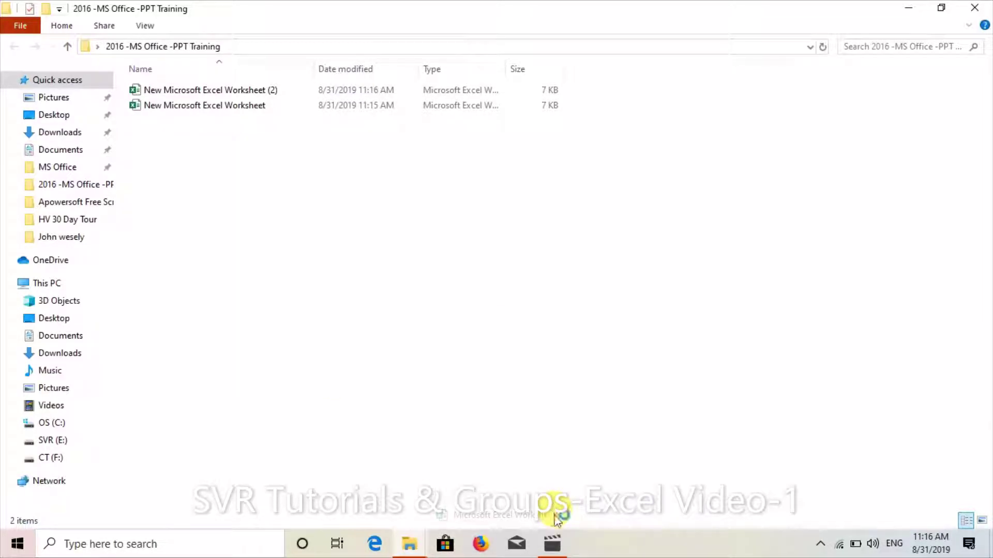
{"action": "left_click", "coordinate": [294, 281]}
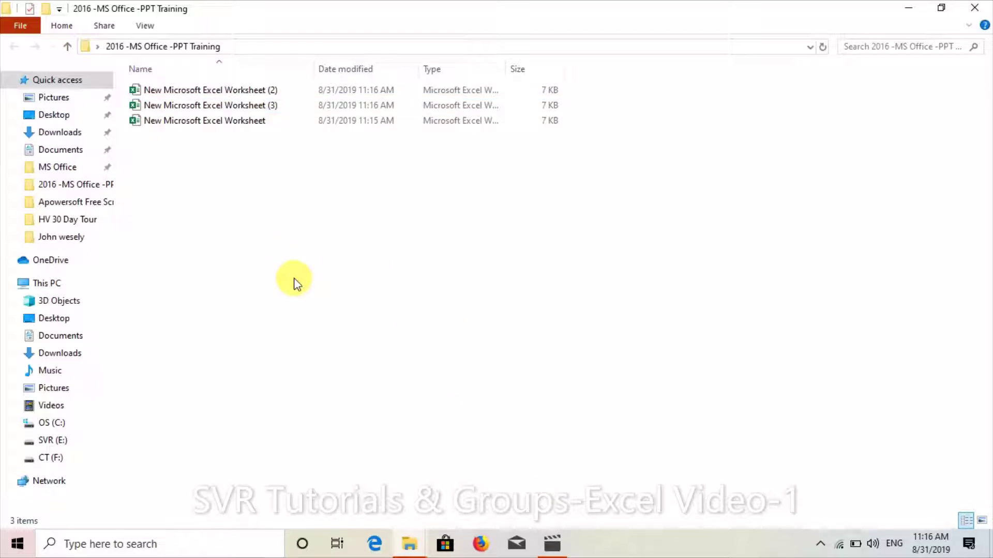
- Permanently delete New Microsoft Excel Worksheet (2) and (3) with Shift+Delete
{"action": "left_click", "coordinate": [263, 94]}
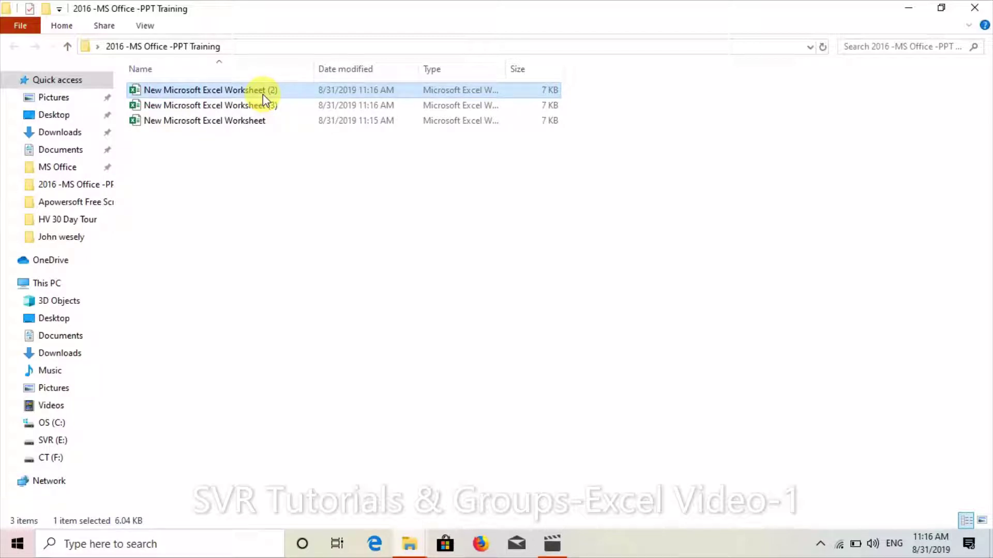
{"action": "key", "text": "shift+Down"}
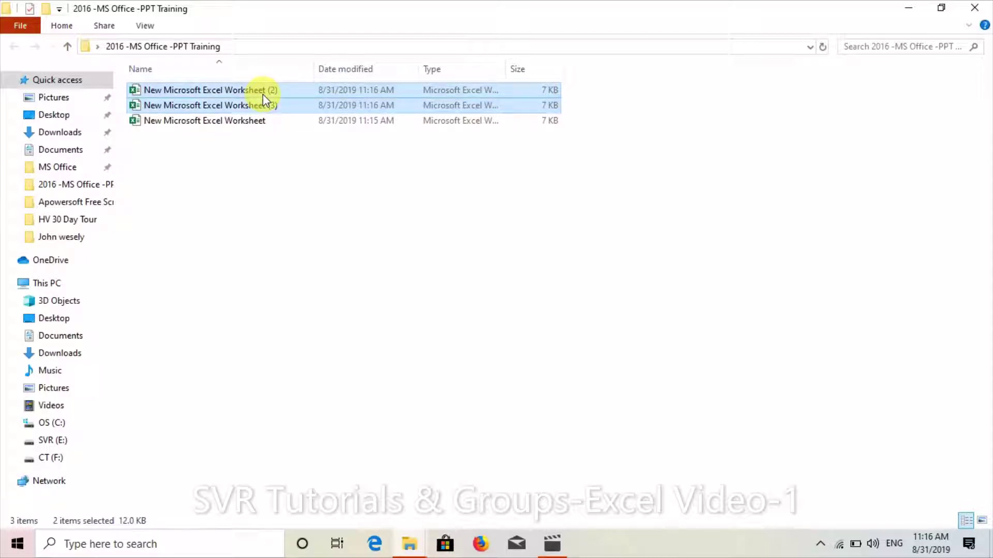
{"action": "key", "text": "shift+Delete"}
{"action": "key", "text": "Return"}
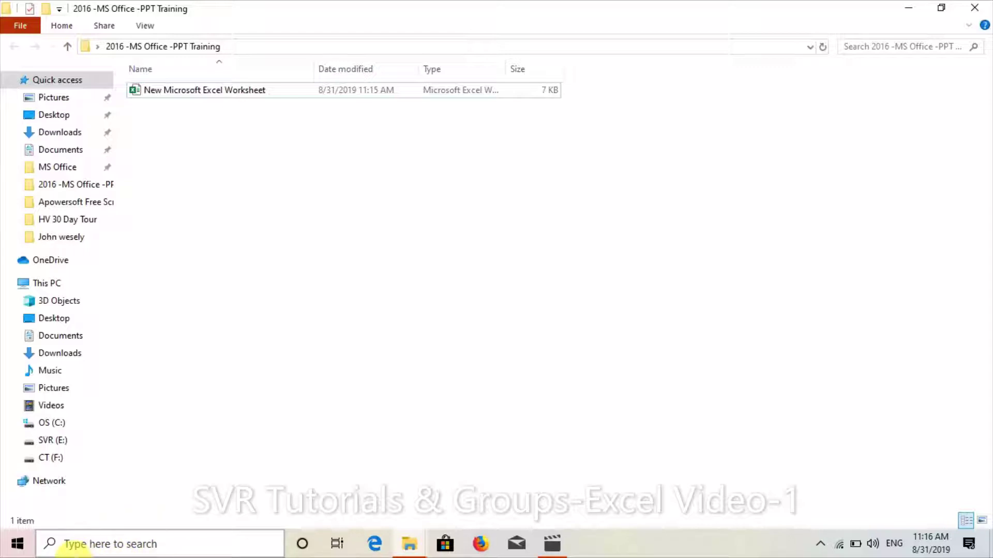
- Minimize and restore the training folder window, then search Windows for 'excel'
{"action": "left_click", "coordinate": [906, 9]}
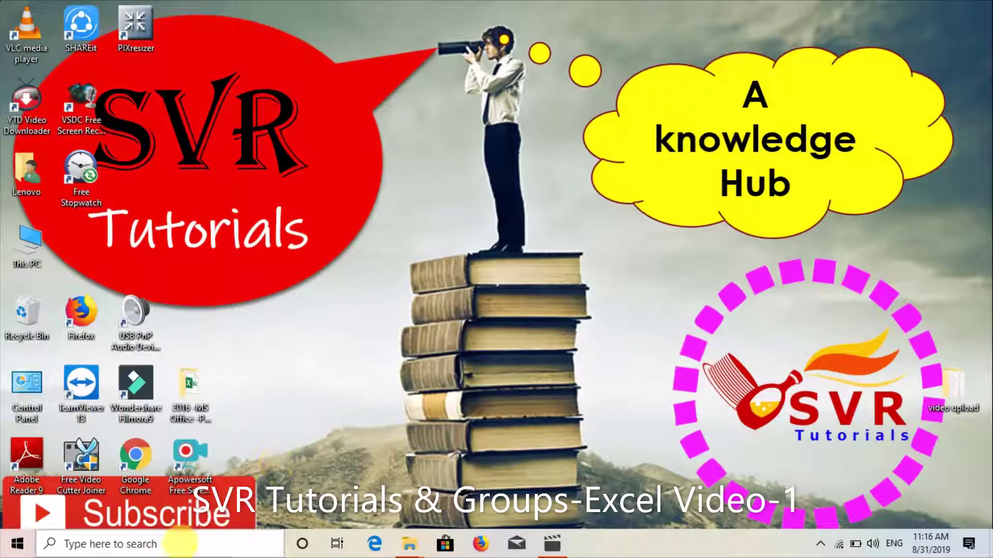
{"action": "mouse_move", "coordinate": [409, 544]}
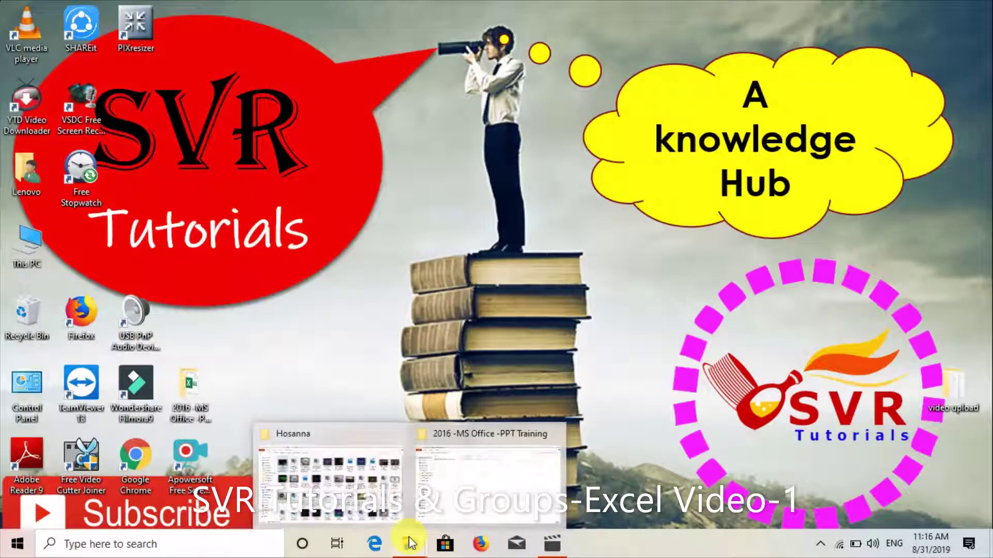
{"action": "left_click", "coordinate": [467, 486]}
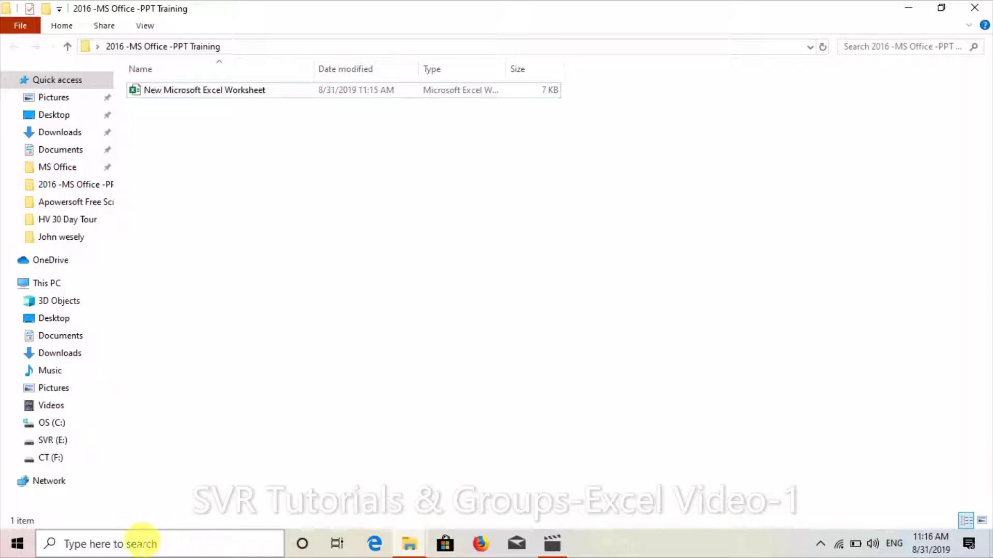
{"action": "left_click", "coordinate": [137, 543]}
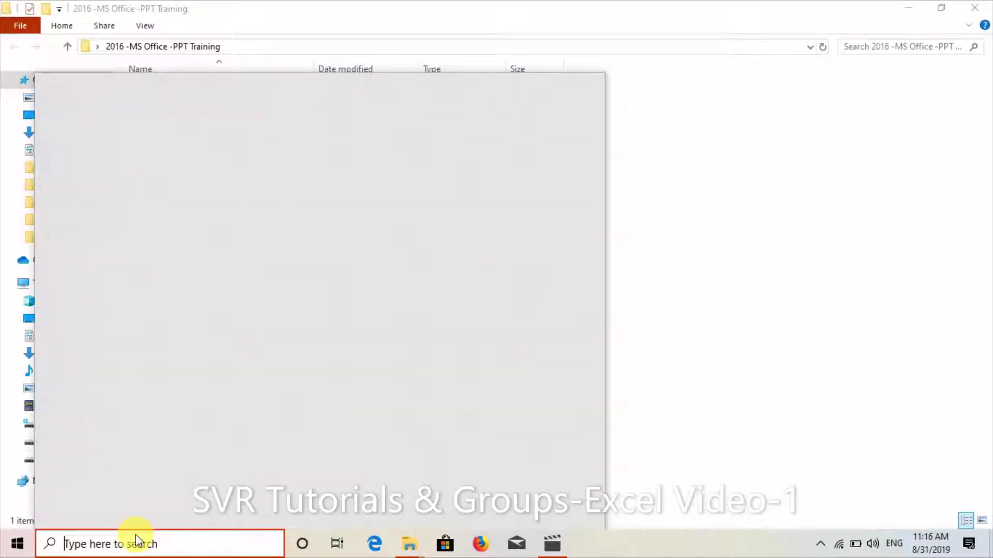
{"action": "type", "text": "exc"}
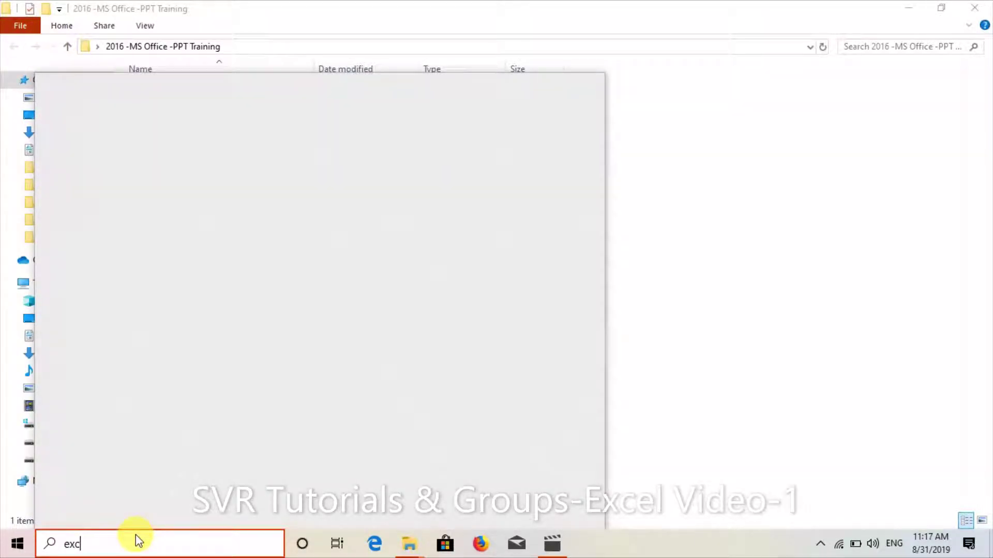
{"action": "type", "text": "el"}
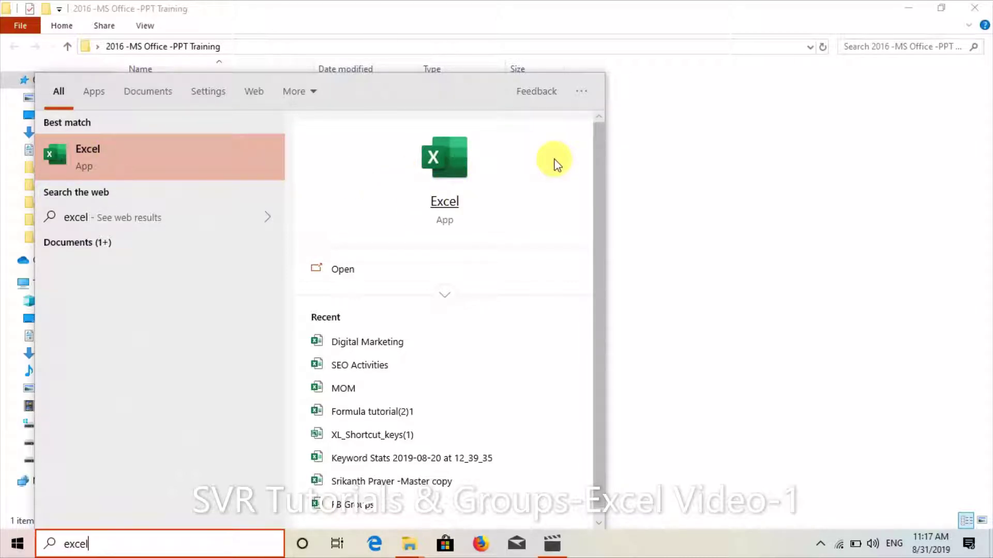
- Launch Excel from the search results, start a blank workbook and select cell H9
{"action": "left_click", "coordinate": [79, 152]}
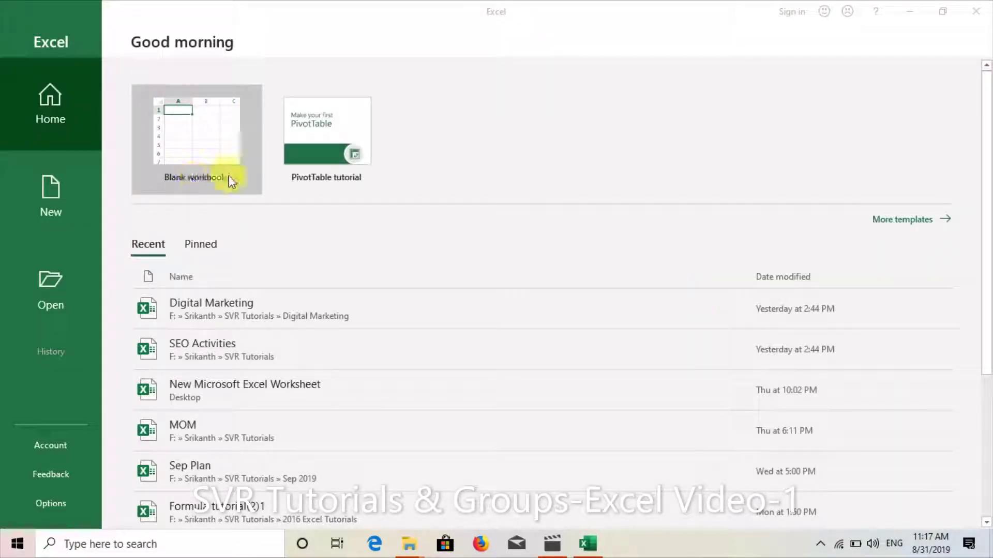
{"action": "left_click", "coordinate": [214, 178]}
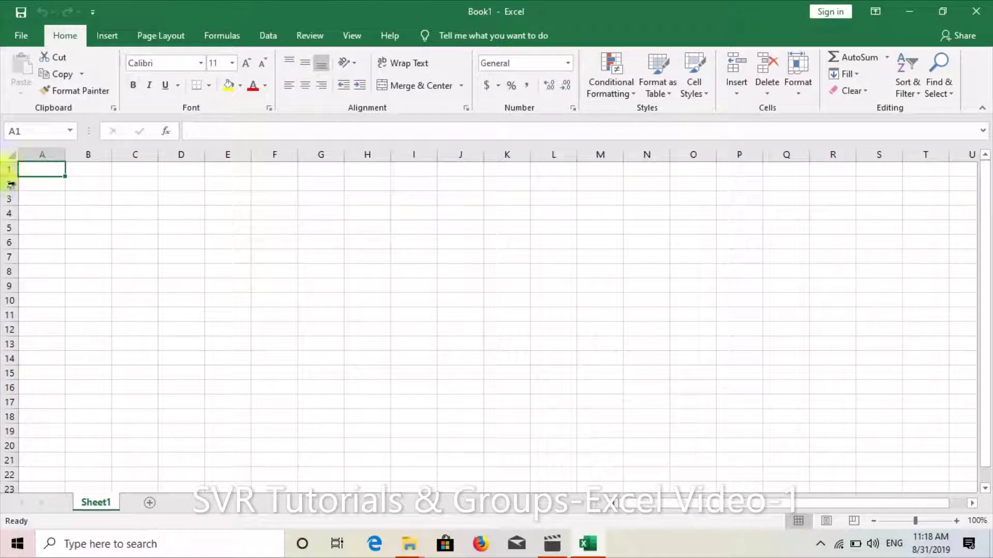
{"action": "left_click", "coordinate": [391, 284]}
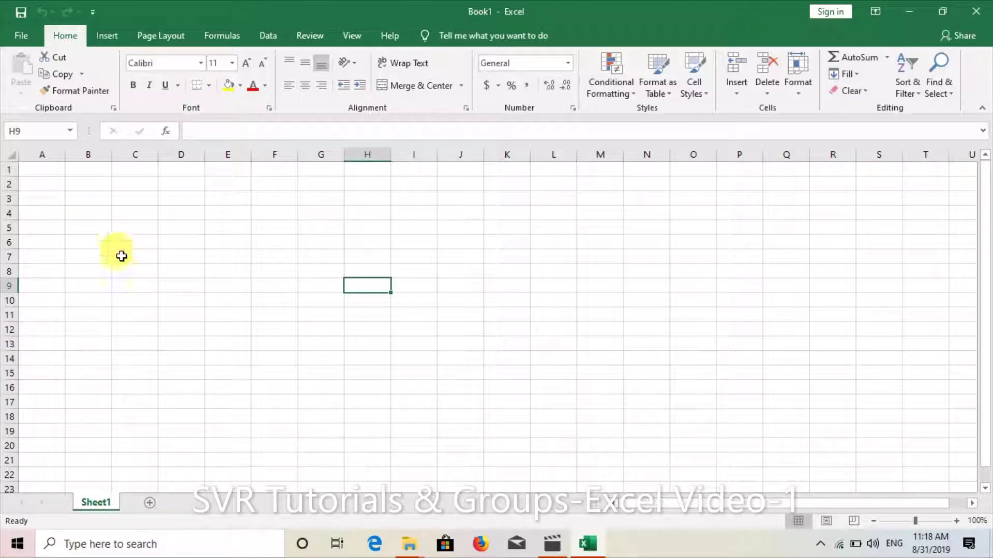
- Save the blank workbook as Book1 in the Desktop's '2016 -MS Office -PPT Training' folder
{"action": "left_click", "coordinate": [21, 12]}
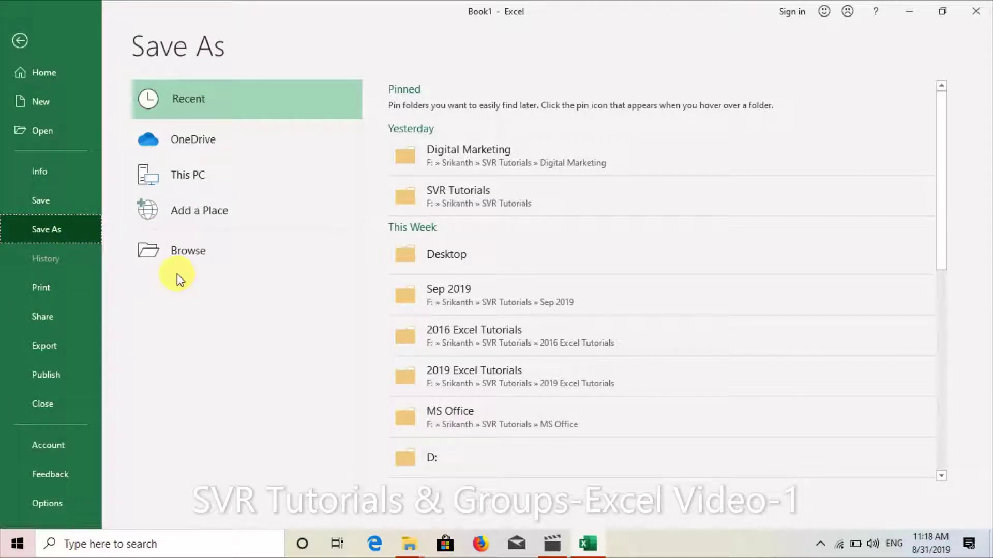
{"action": "left_click", "coordinate": [212, 252]}
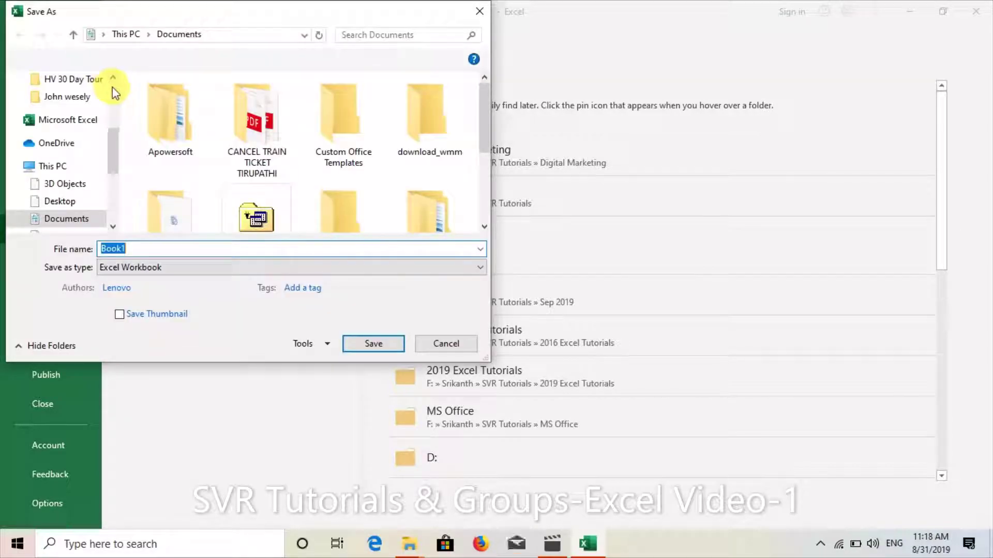
{"action": "scroll", "coordinate": [78, 119], "scroll_direction": "up", "scroll_amount": 3}
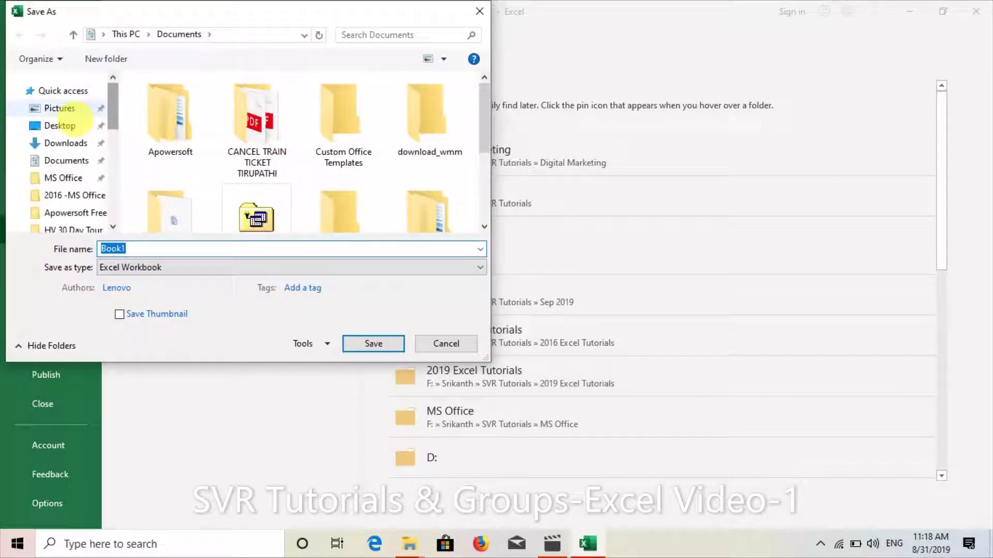
{"action": "left_click", "coordinate": [80, 129]}
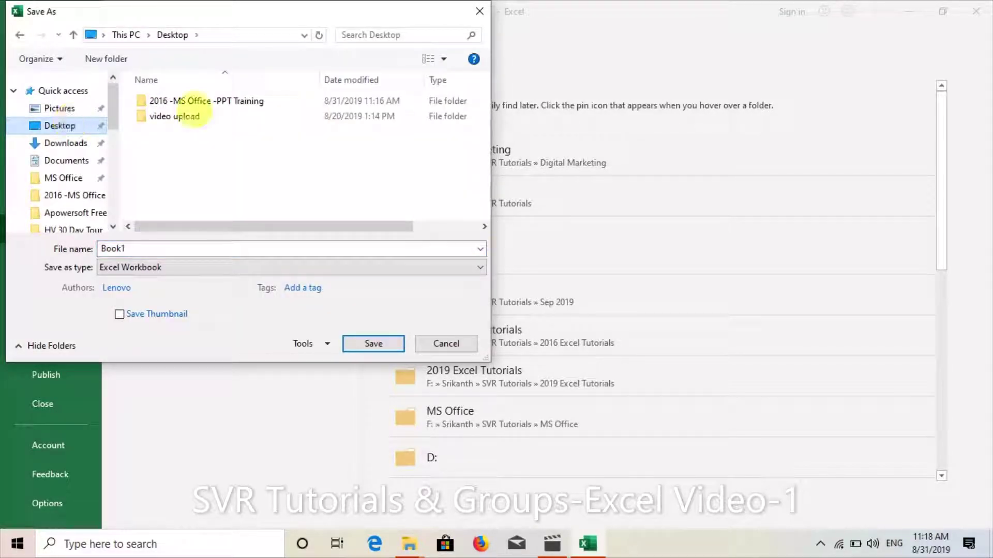
{"action": "double_click", "coordinate": [239, 102]}
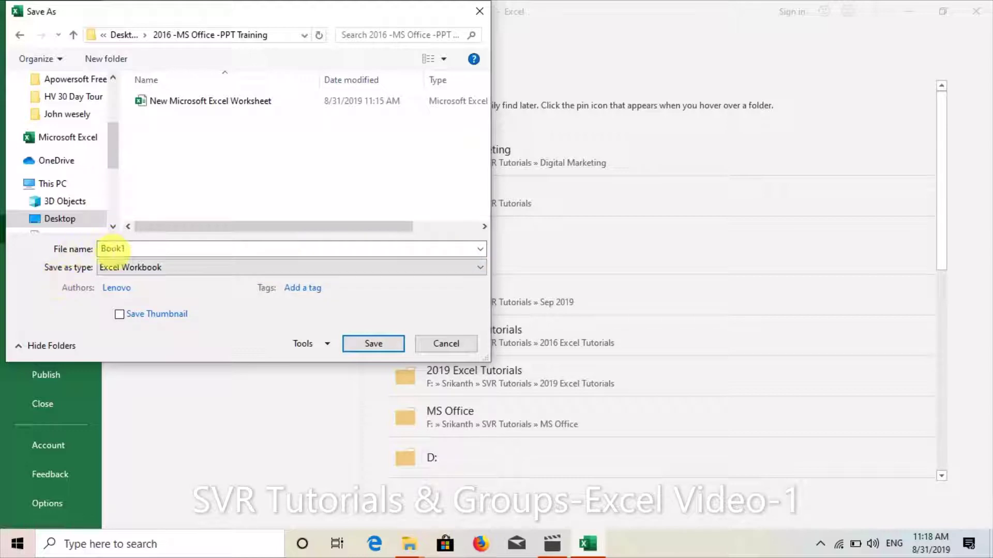
{"action": "left_click", "coordinate": [366, 342]}
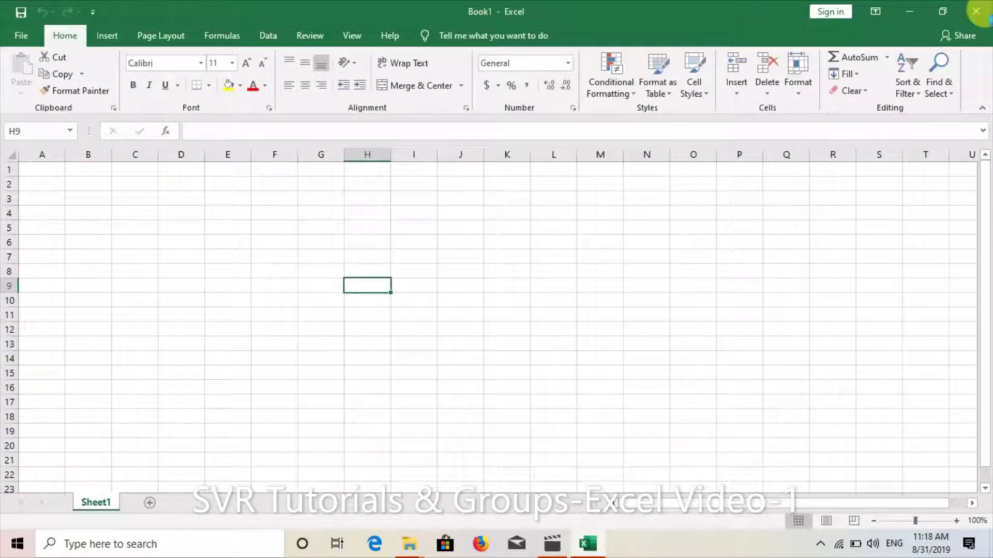
- Close Excel and check Book1 and New Microsoft Excel Worksheet in the training folder
{"action": "left_click", "coordinate": [979, 11]}
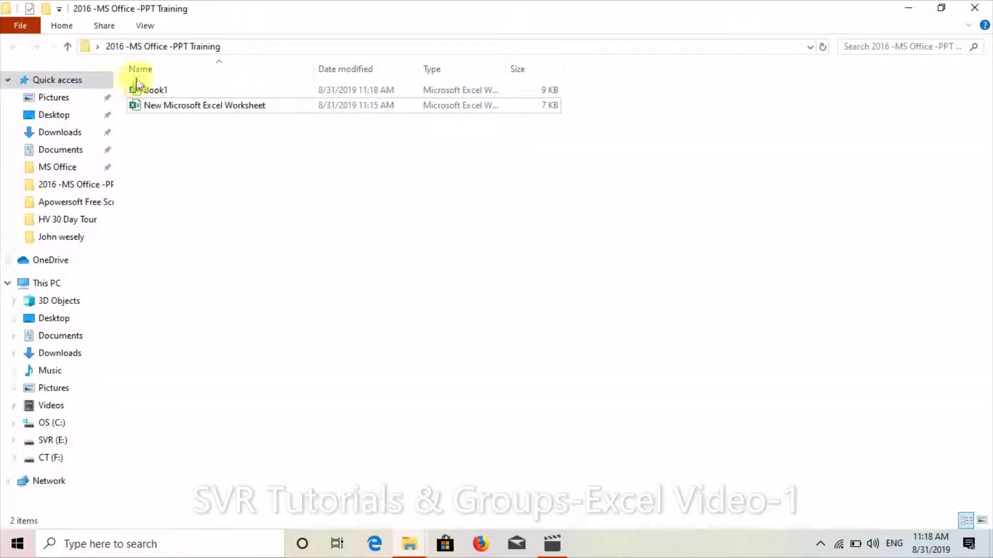
{"action": "left_click", "coordinate": [155, 91]}
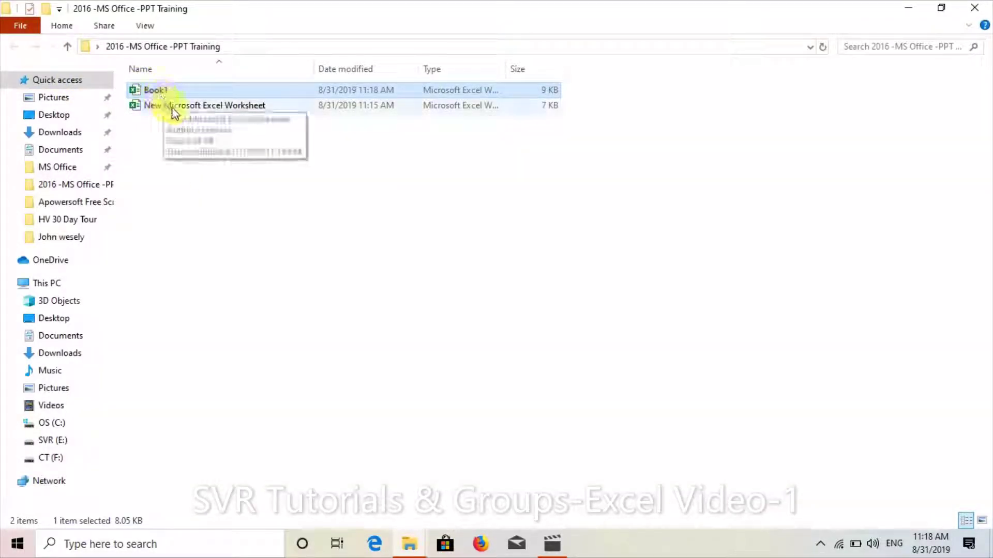
{"action": "left_click", "coordinate": [171, 107]}
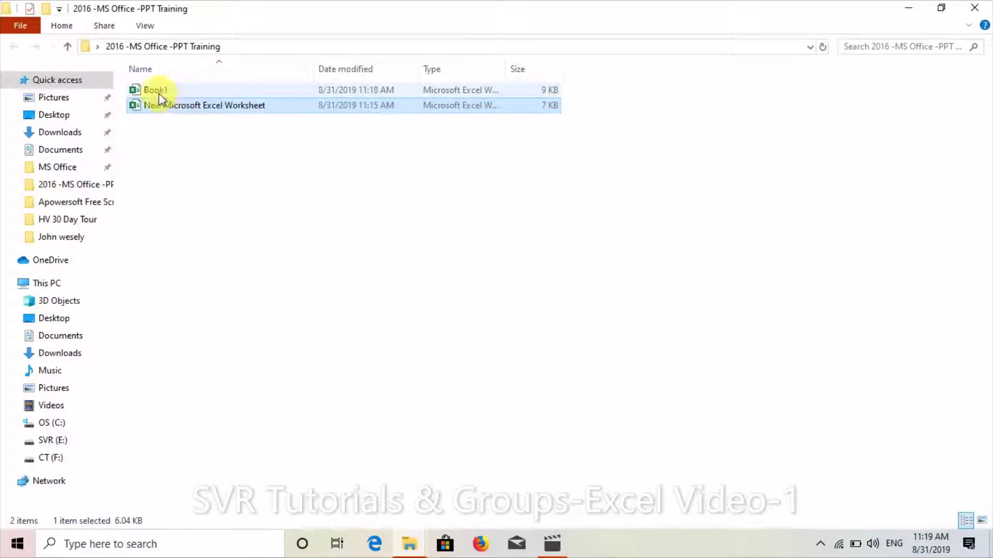
{"action": "left_click", "coordinate": [159, 93]}
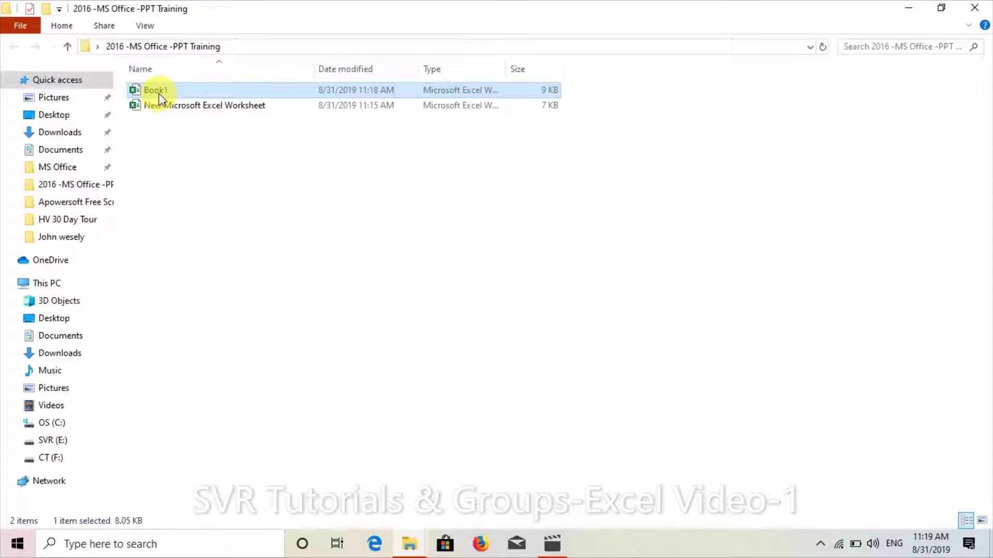
{"action": "left_click", "coordinate": [190, 109]}
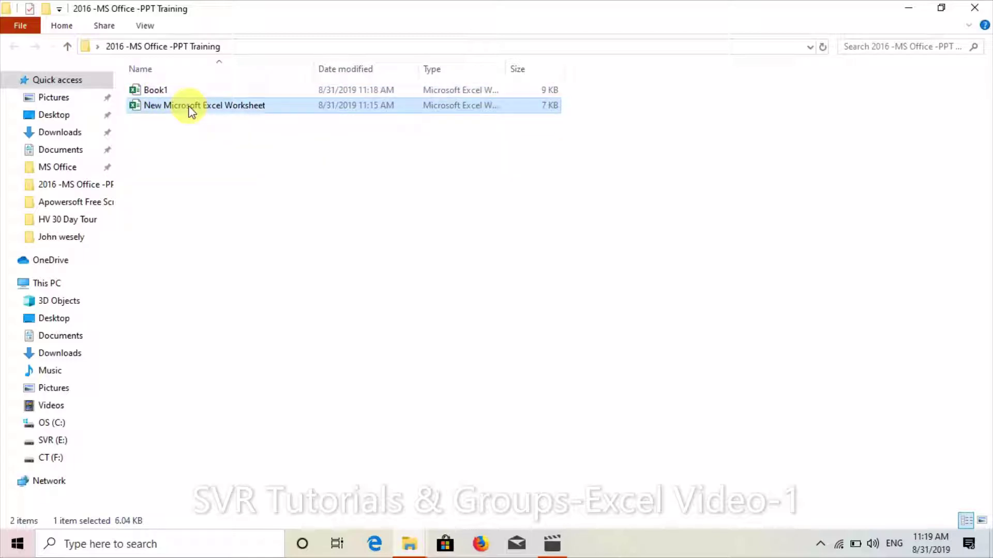
{"action": "right_click", "coordinate": [187, 105]}
{"action": "left_click", "coordinate": [182, 286]}
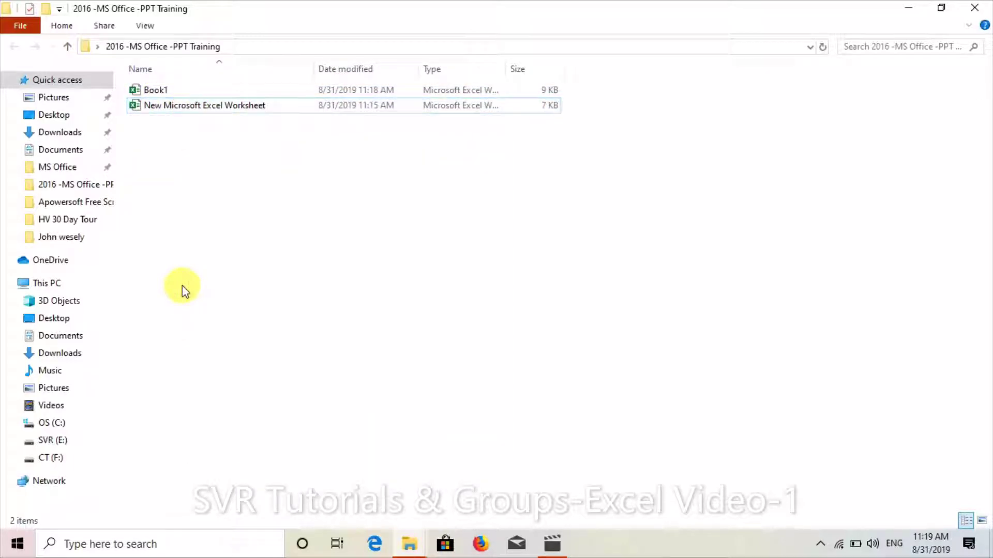
{"action": "right_click", "coordinate": [182, 285]}
{"action": "mouse_move", "coordinate": [264, 460]}
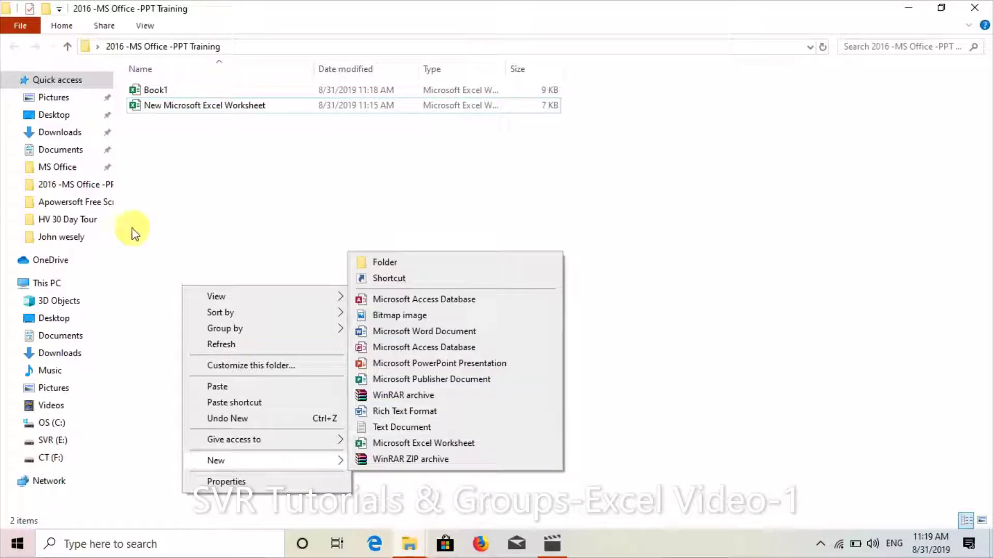
{"action": "left_click", "coordinate": [178, 245]}
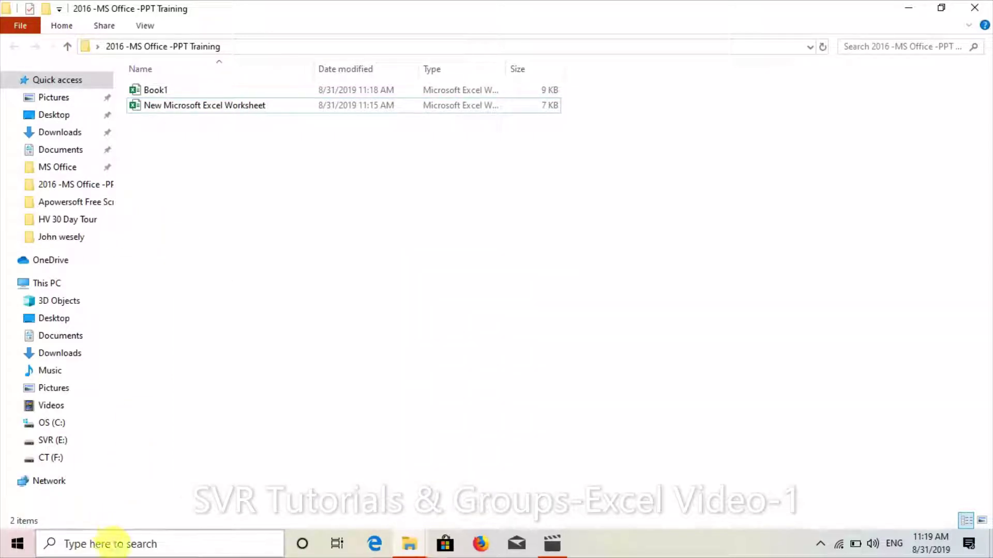
{"action": "left_click", "coordinate": [107, 547]}
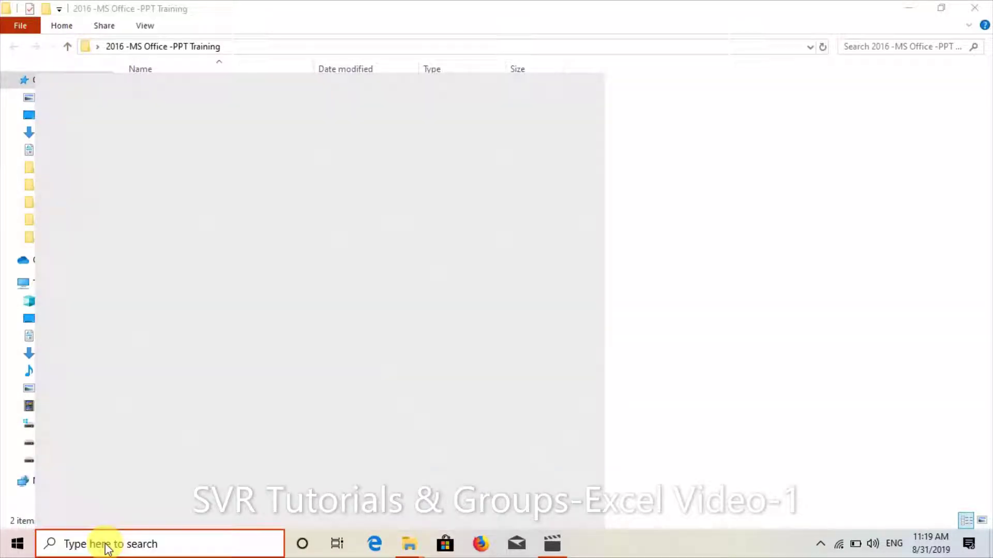
{"action": "left_click", "coordinate": [108, 547]}
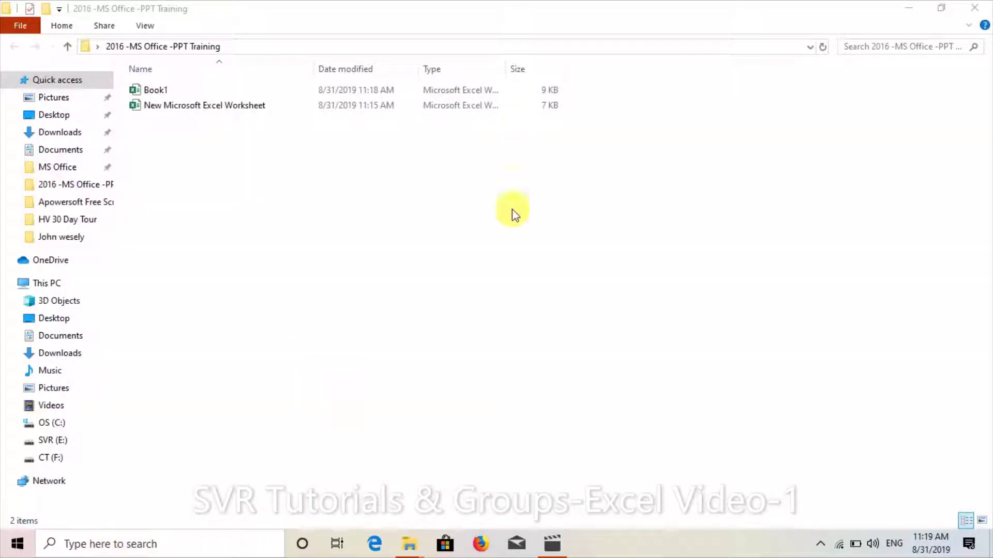
{"action": "left_click", "coordinate": [160, 92]}
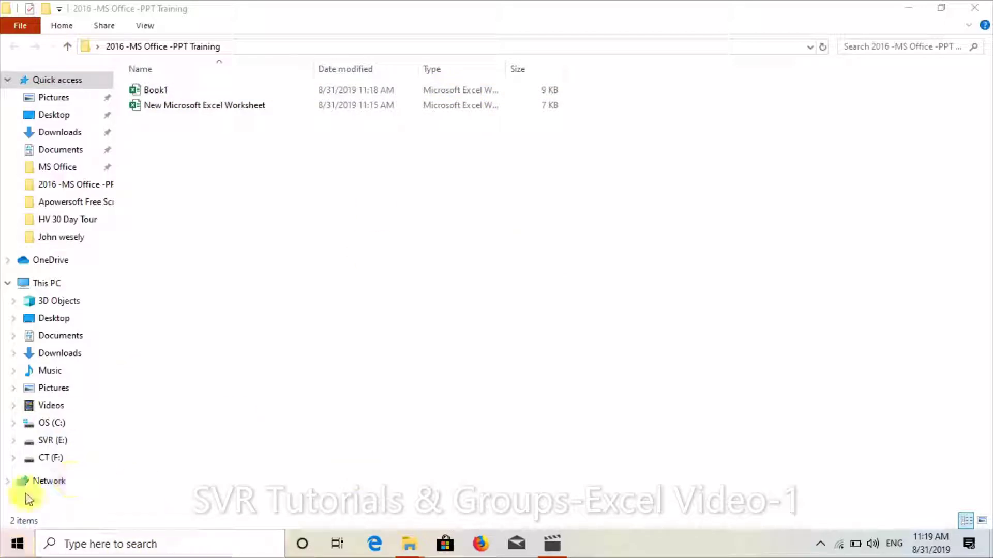
- Relaunch Excel from the Start menu app list with a new blank workbook
{"action": "left_click", "coordinate": [19, 543]}
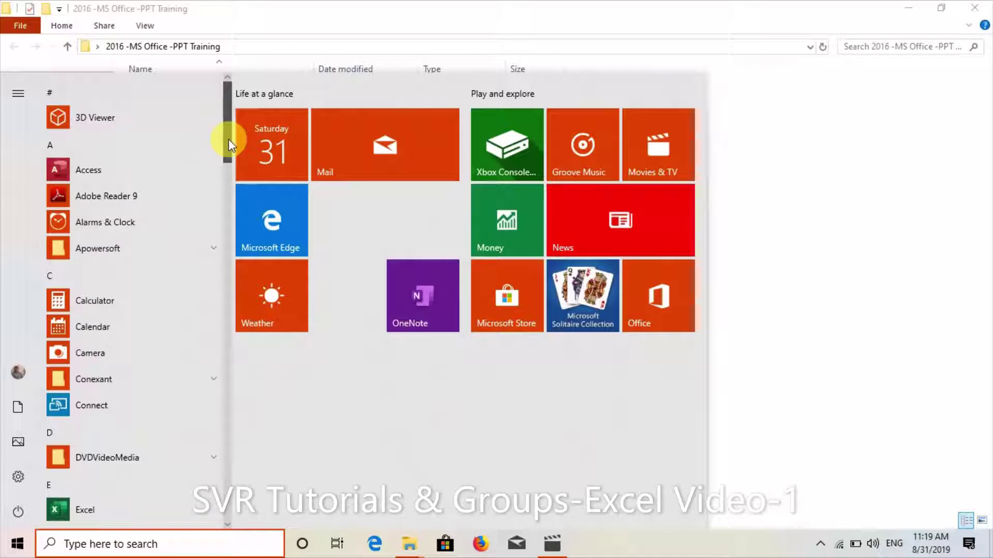
{"action": "left_click_drag", "start_coordinate": [229, 139], "coordinate": [229, 173]}
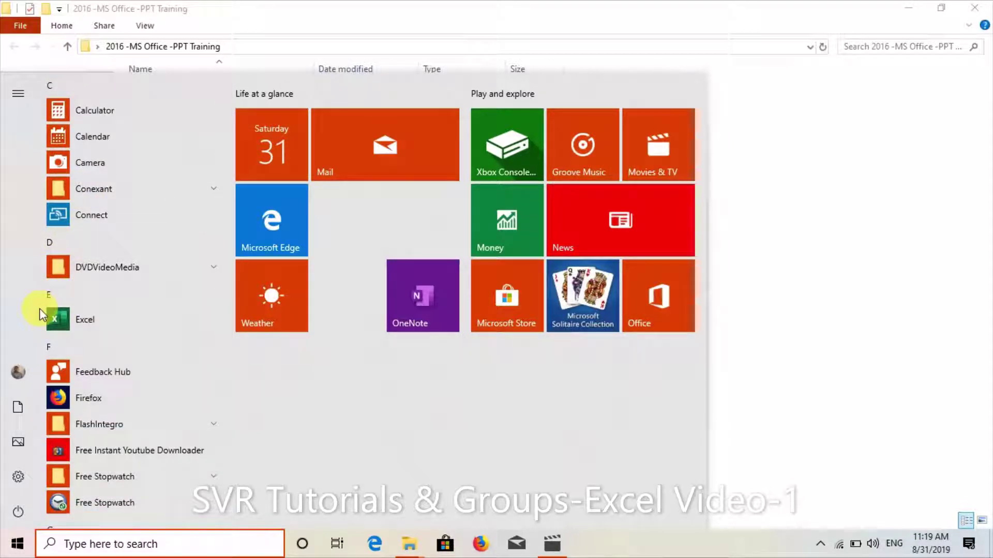
{"action": "left_click", "coordinate": [67, 315]}
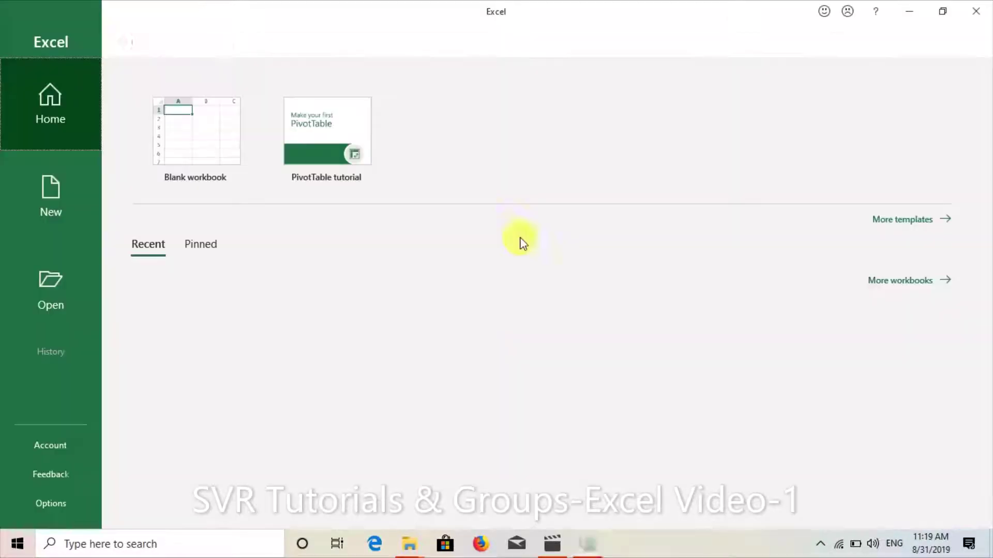
{"action": "left_click", "coordinate": [202, 147]}
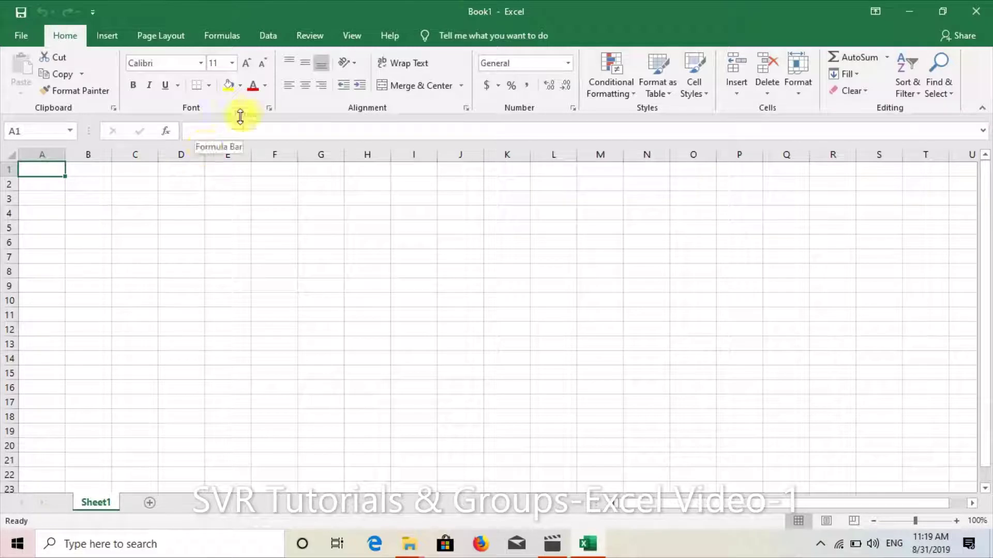
- Save the workbook into the training folder, changing the name from Book1 to Book2
{"action": "left_click", "coordinate": [20, 11]}
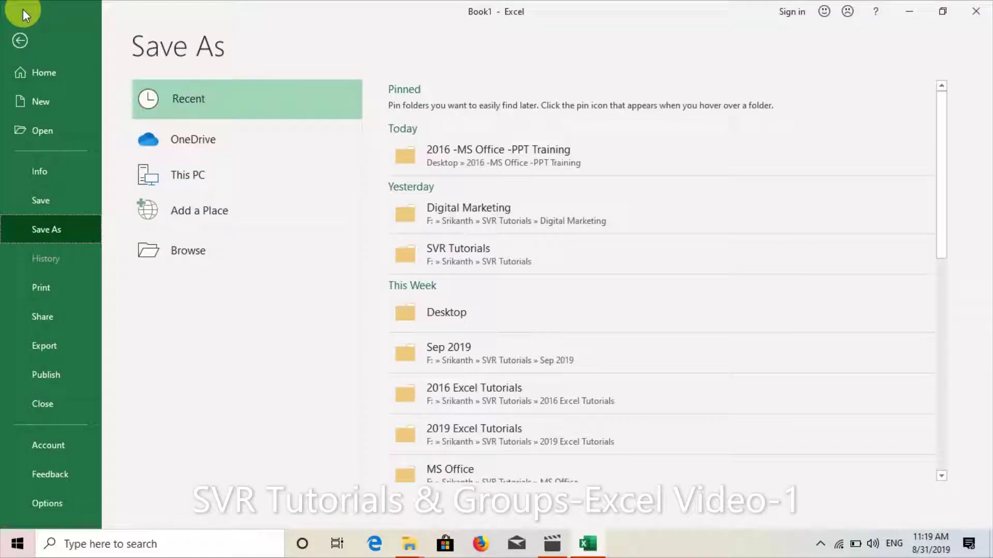
{"action": "left_click", "coordinate": [198, 262]}
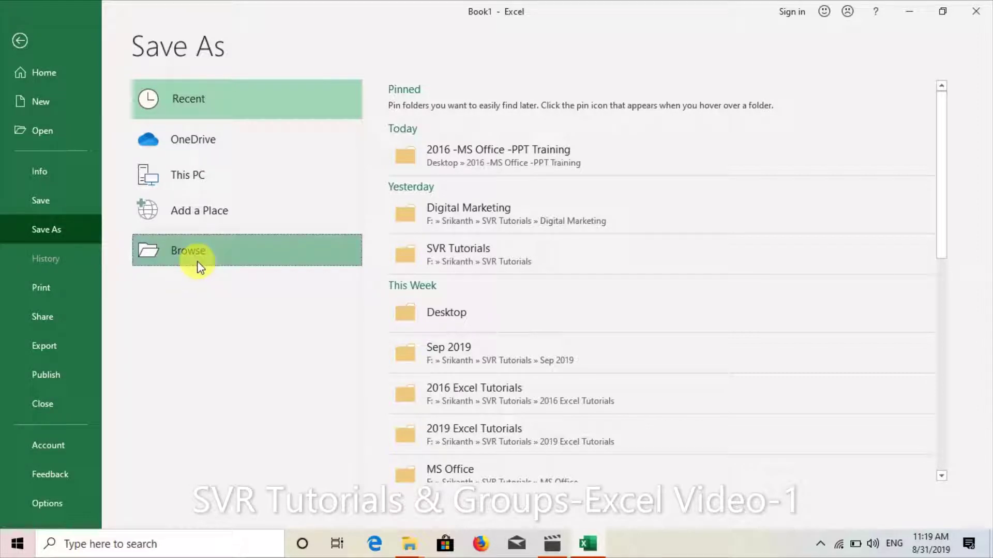
{"action": "left_click", "coordinate": [199, 266]}
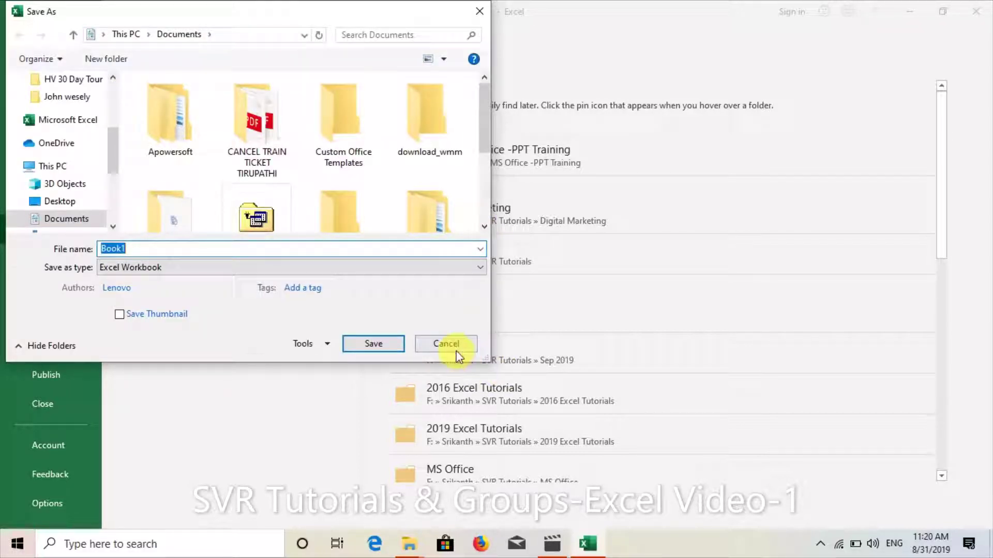
{"action": "left_click", "coordinate": [447, 345]}
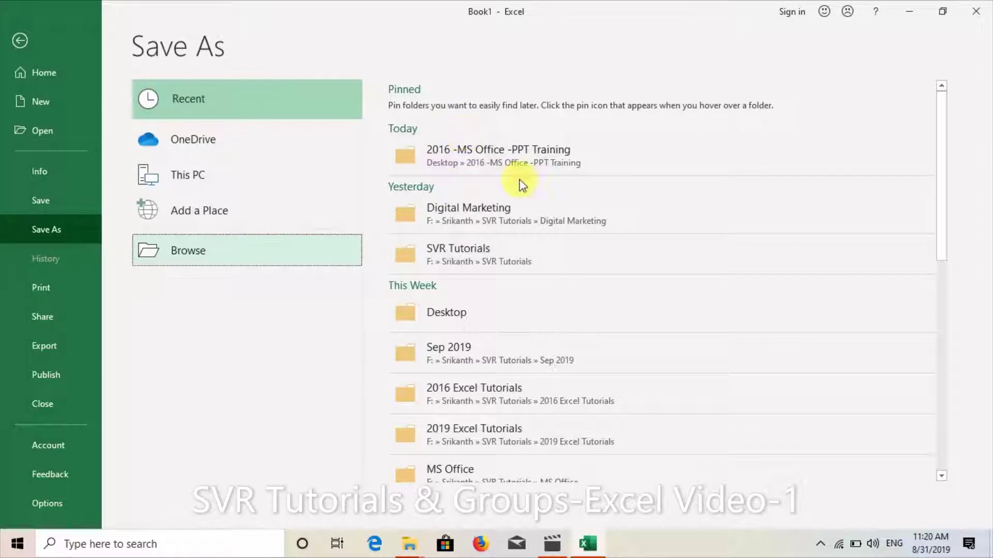
{"action": "left_click", "coordinate": [486, 163]}
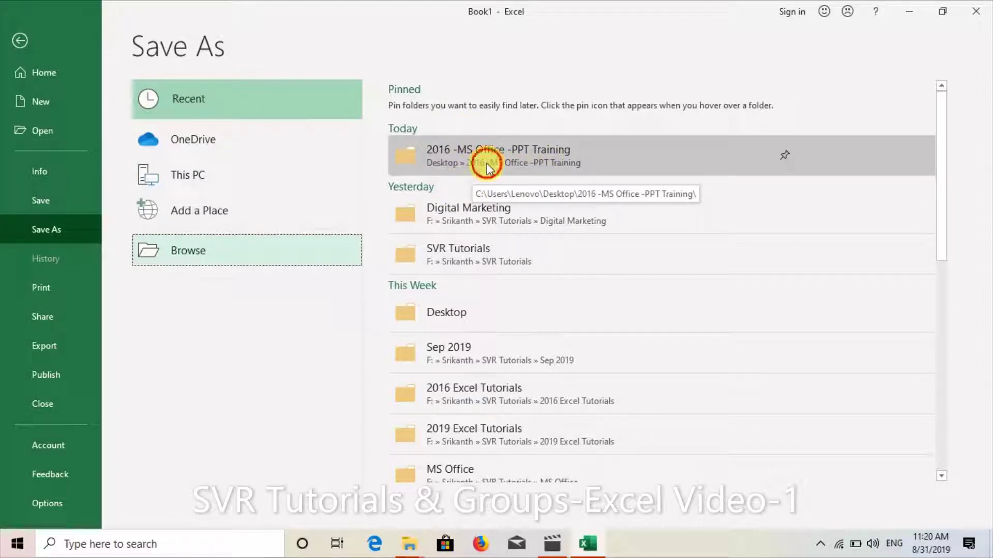
{"action": "left_click", "coordinate": [191, 261]}
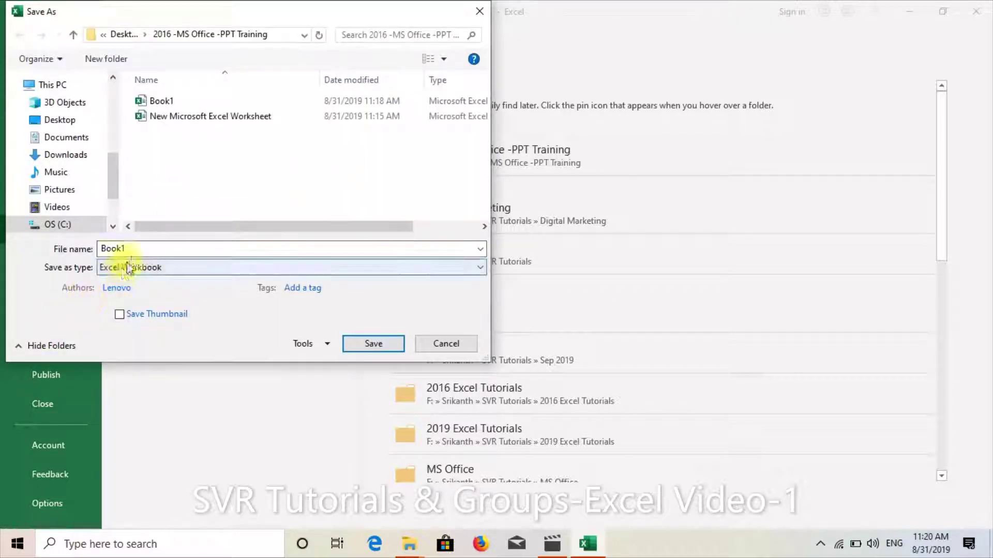
{"action": "double_click", "coordinate": [124, 249]}
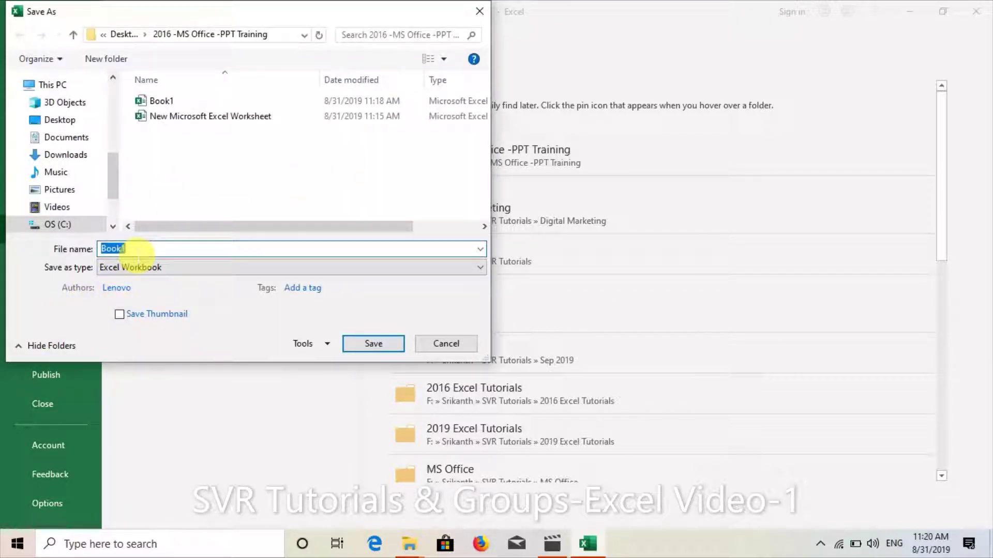
{"action": "left_click", "coordinate": [124, 249]}
{"action": "key", "text": "BackSpace"}
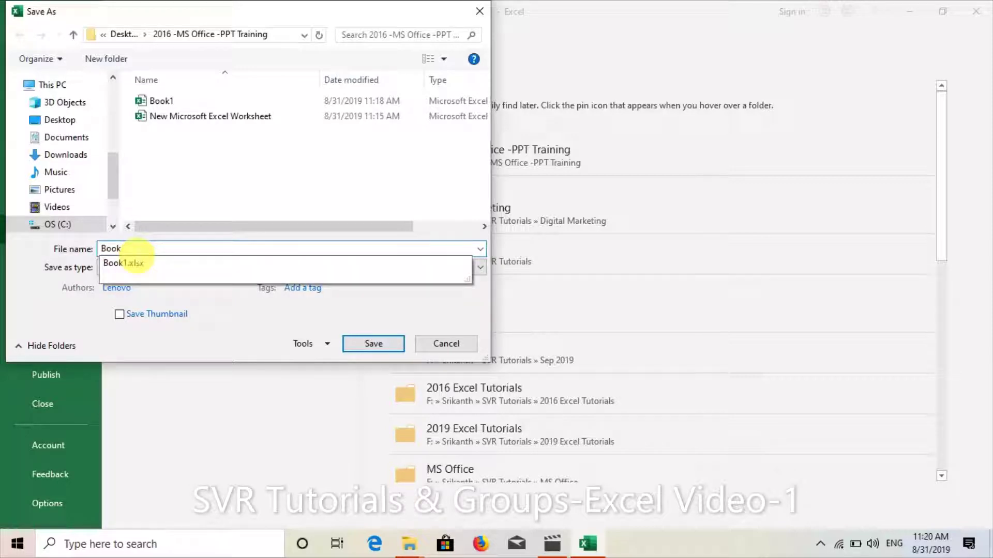
{"action": "type", "text": "2"}
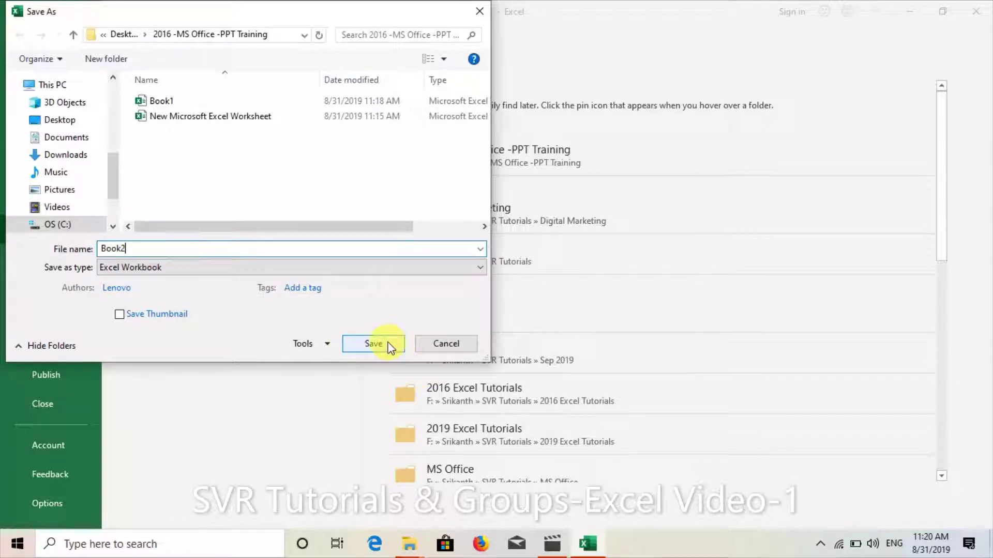
{"action": "left_click", "coordinate": [388, 344]}
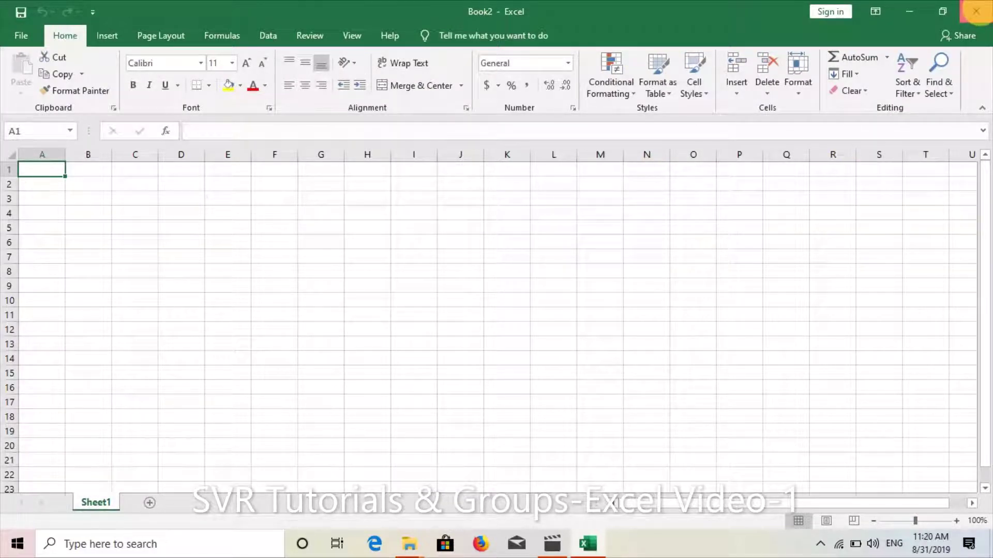
{"action": "left_click", "coordinate": [976, 11]}
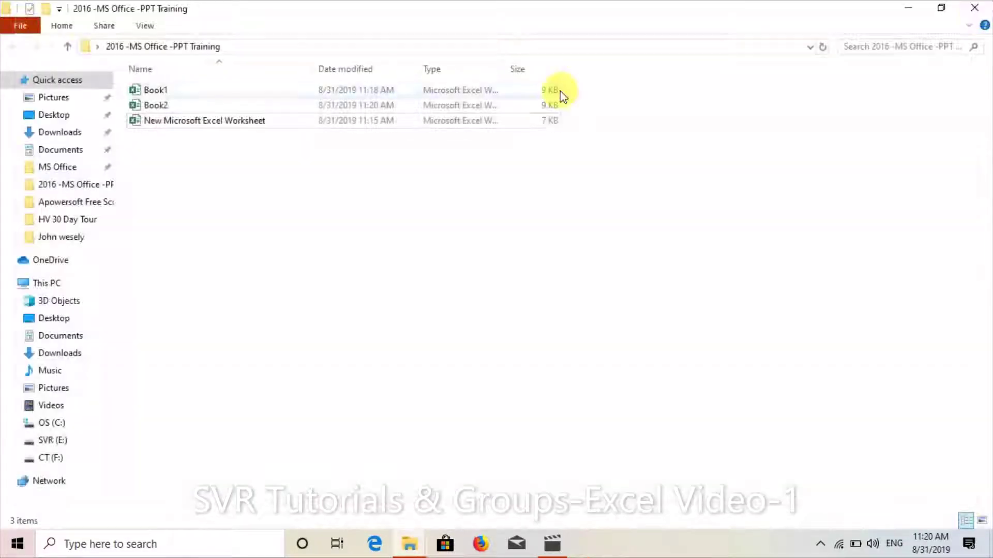
{"action": "left_click", "coordinate": [159, 108]}
{"action": "left_click", "coordinate": [181, 122]}
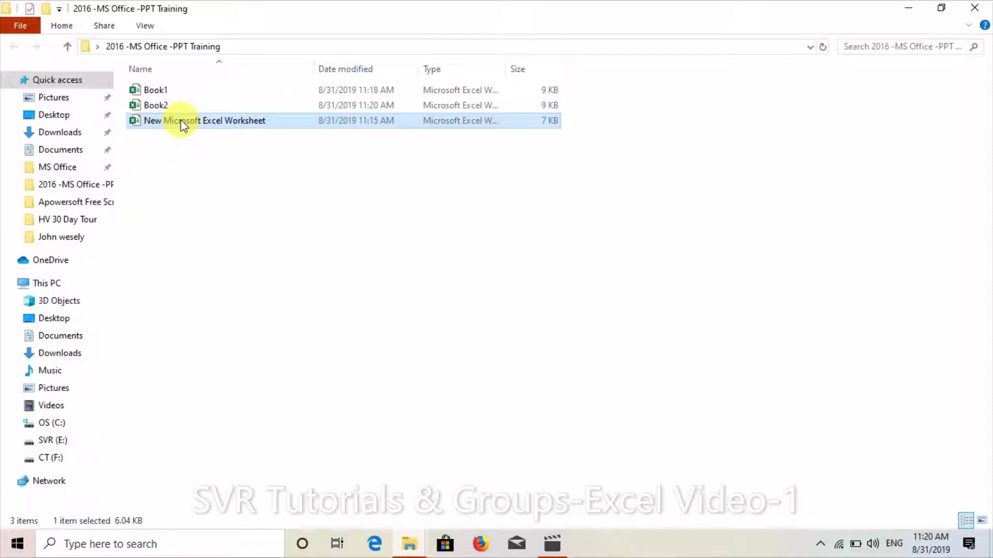
{"action": "left_click", "coordinate": [161, 109]}
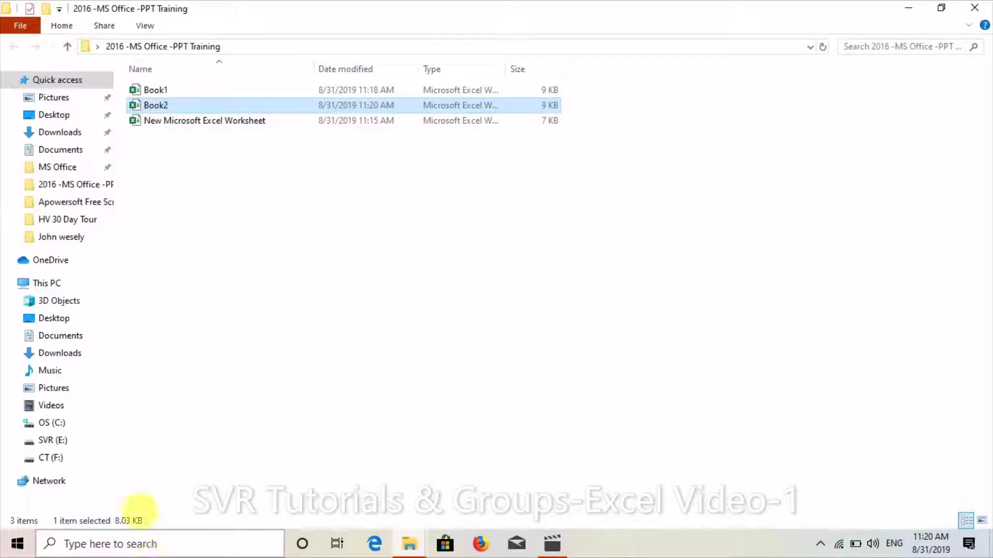
{"action": "left_click", "coordinate": [150, 94]}
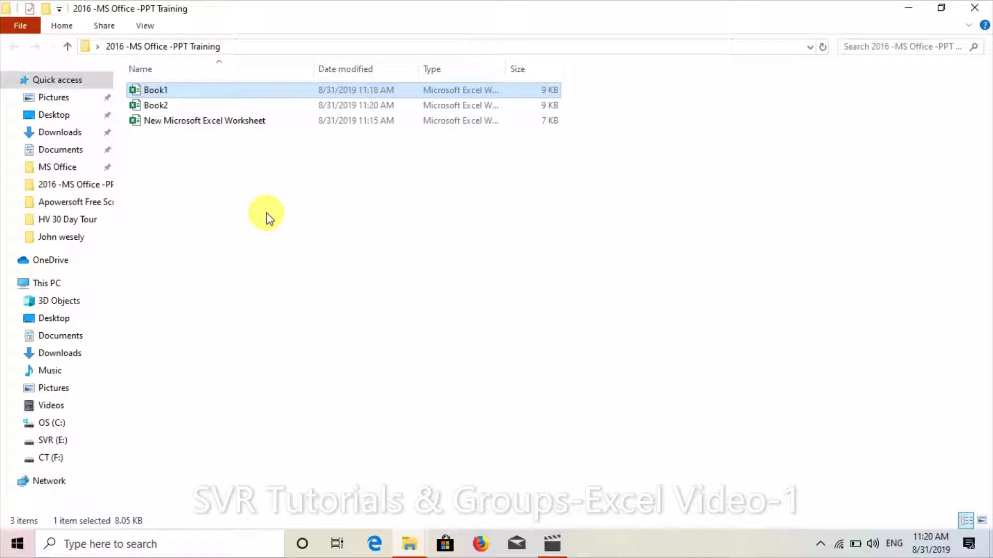
- Open New Microsoft Excel Worksheet in Excel and view its Info page showing 6.04KB
{"action": "double_click", "coordinate": [221, 122]}
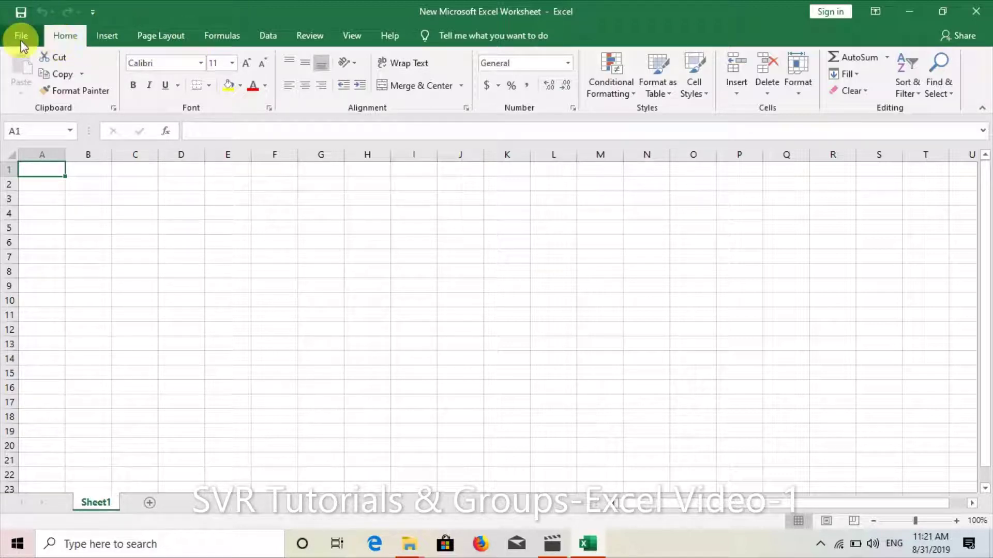
{"action": "left_click", "coordinate": [21, 38]}
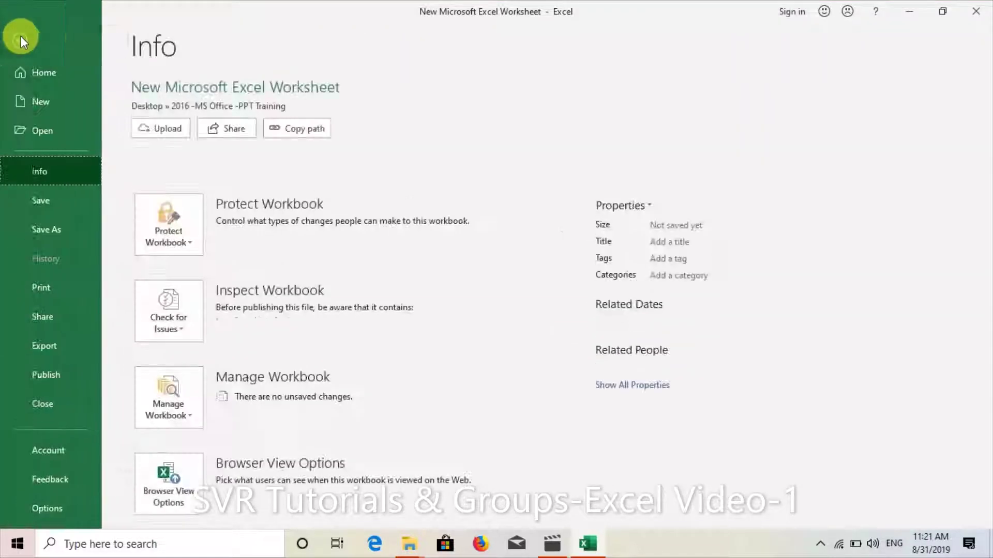
{"action": "left_click", "coordinate": [52, 72]}
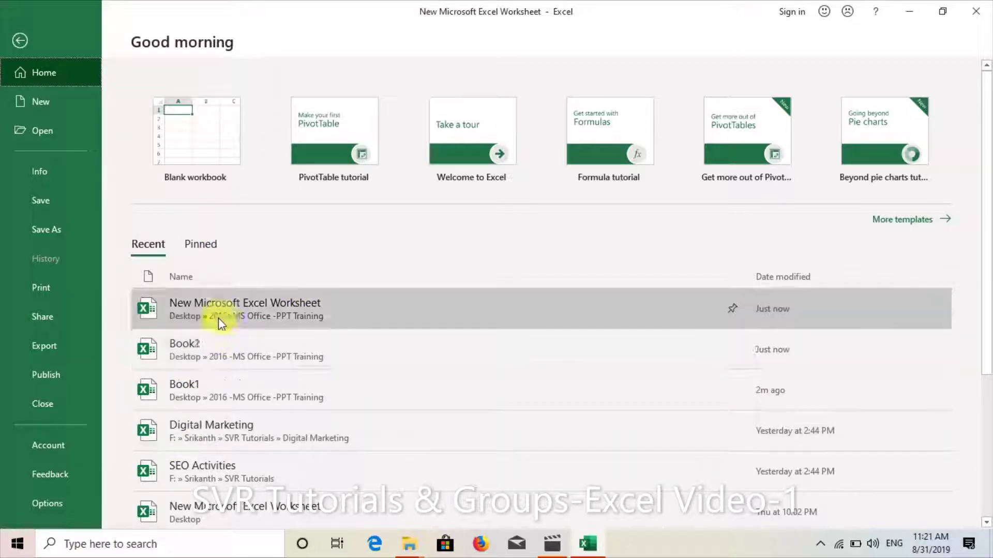
{"action": "mouse_move", "coordinate": [272, 308]}
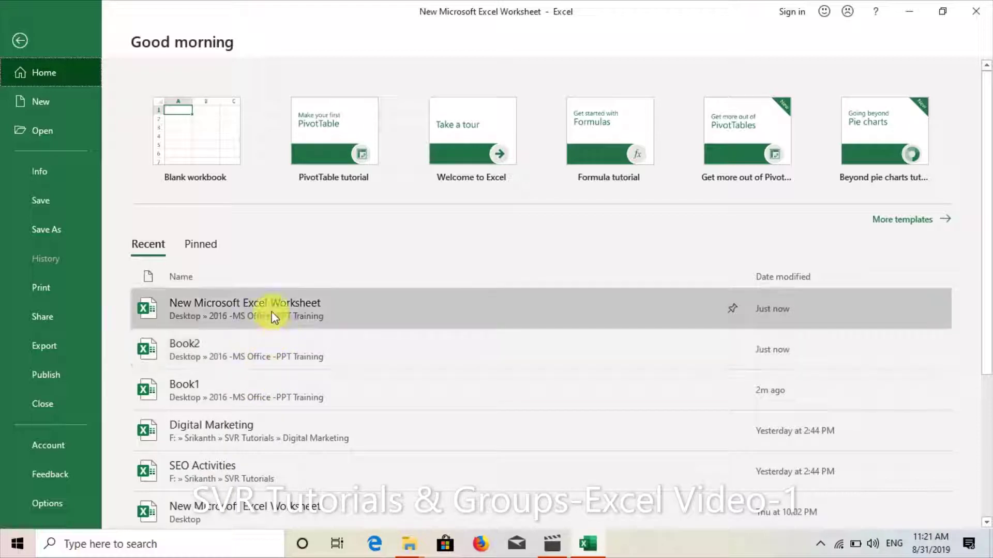
{"action": "right_click", "coordinate": [272, 312]}
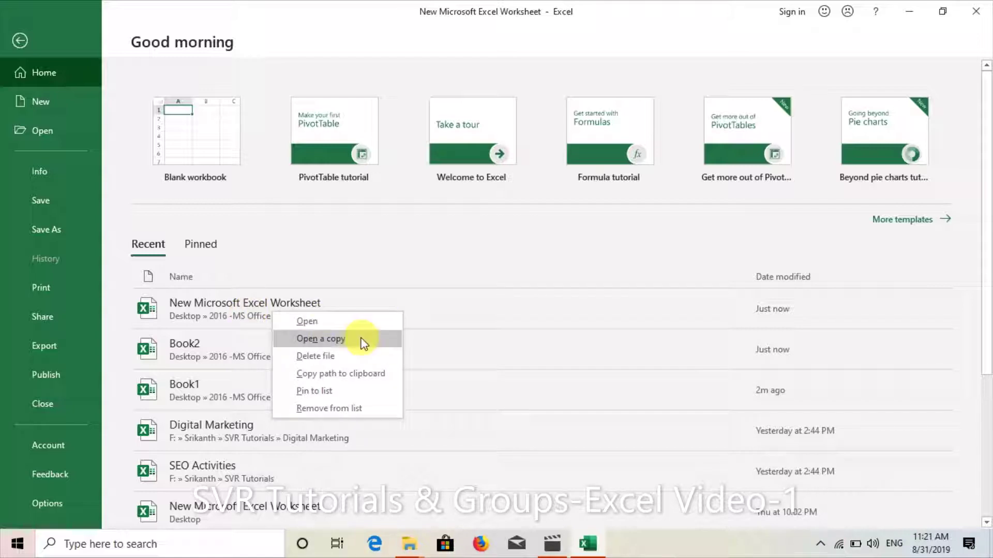
{"action": "key", "text": "Escape"}
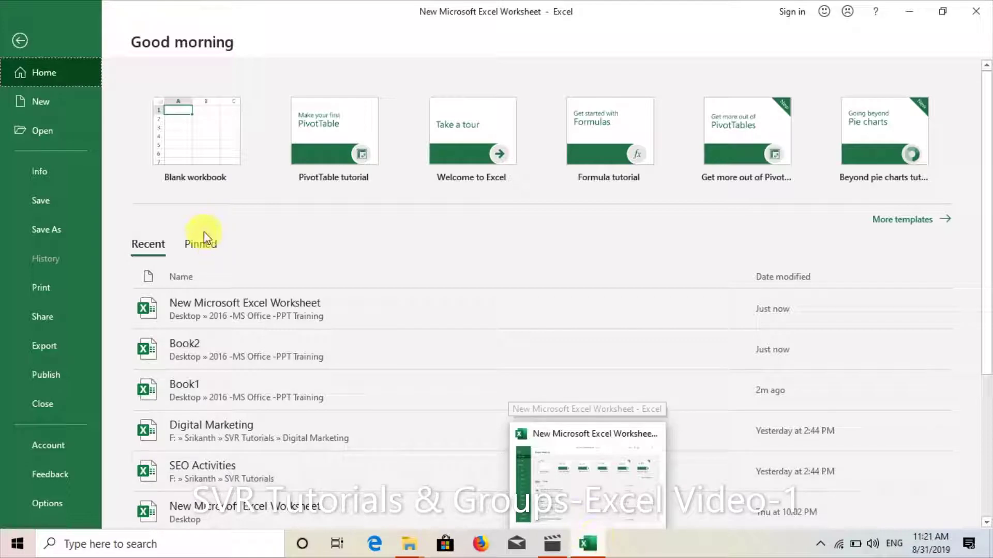
{"action": "left_click", "coordinate": [21, 41]}
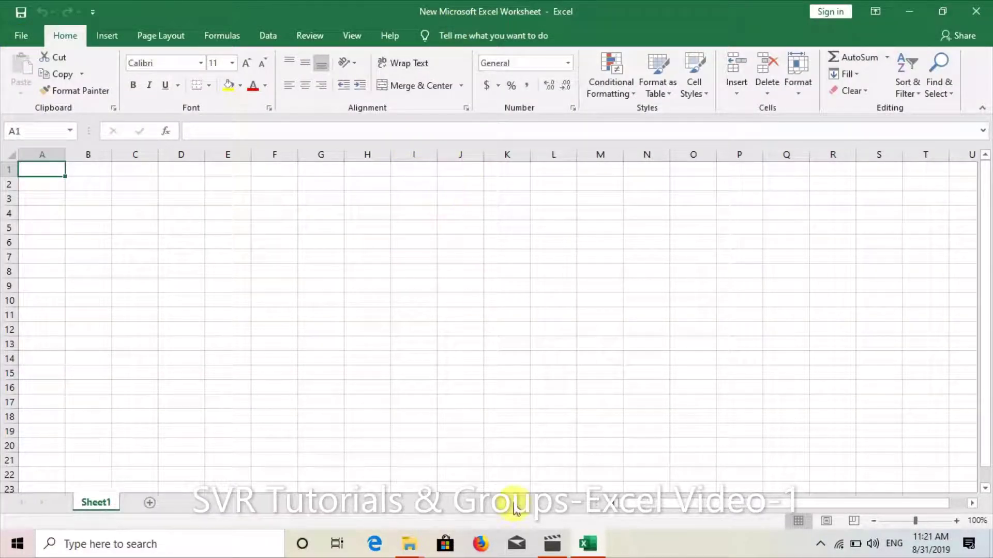
{"action": "left_click", "coordinate": [21, 39]}
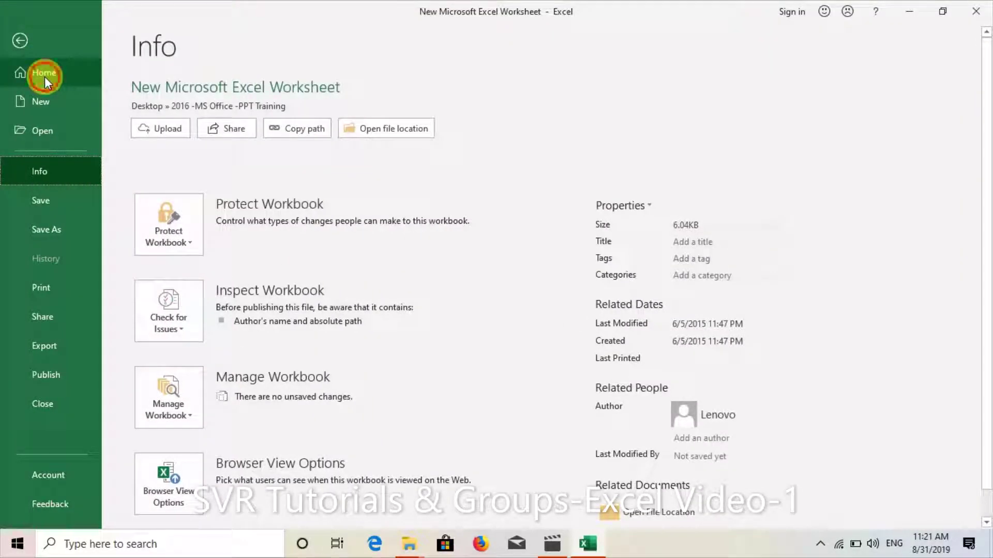
- Open a copy of the recent Book2 workbook from the start page
{"action": "left_click", "coordinate": [44, 77]}
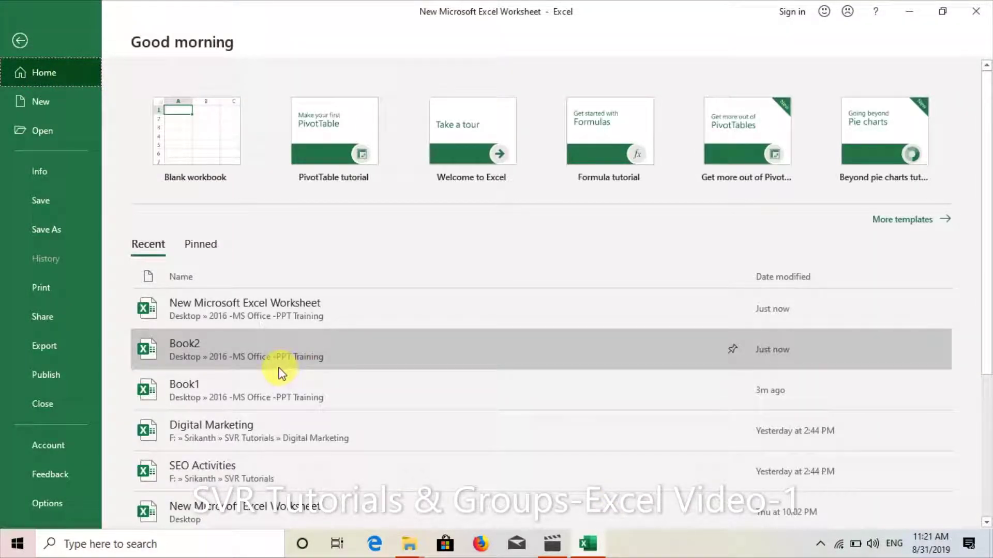
{"action": "right_click", "coordinate": [309, 377]}
{"action": "left_click", "coordinate": [336, 394]}
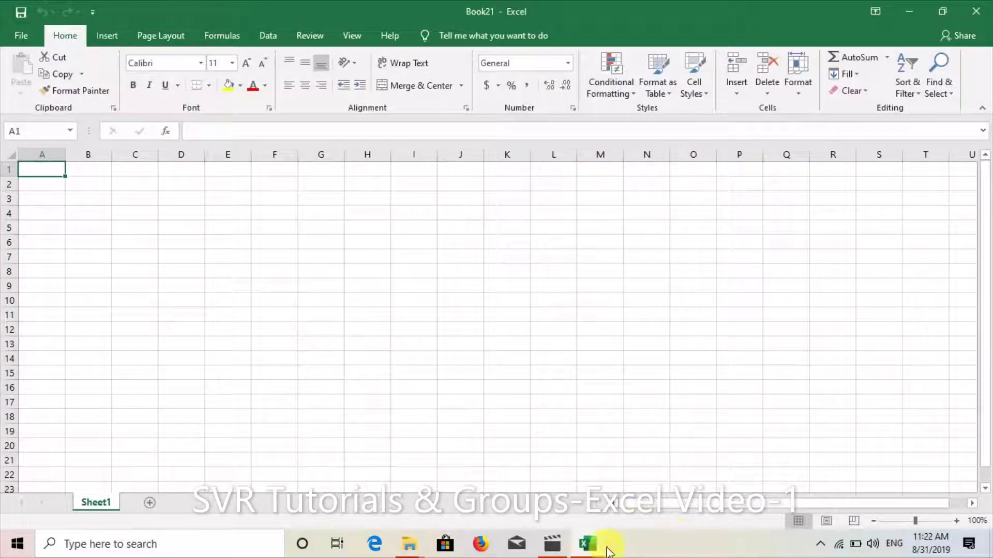
{"action": "mouse_move", "coordinate": [587, 544]}
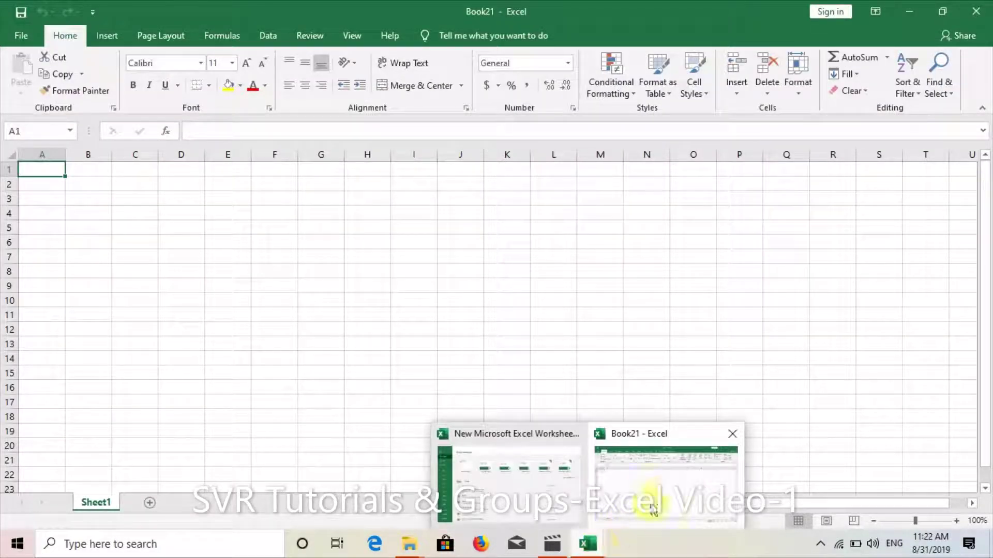
{"action": "left_click", "coordinate": [664, 498]}
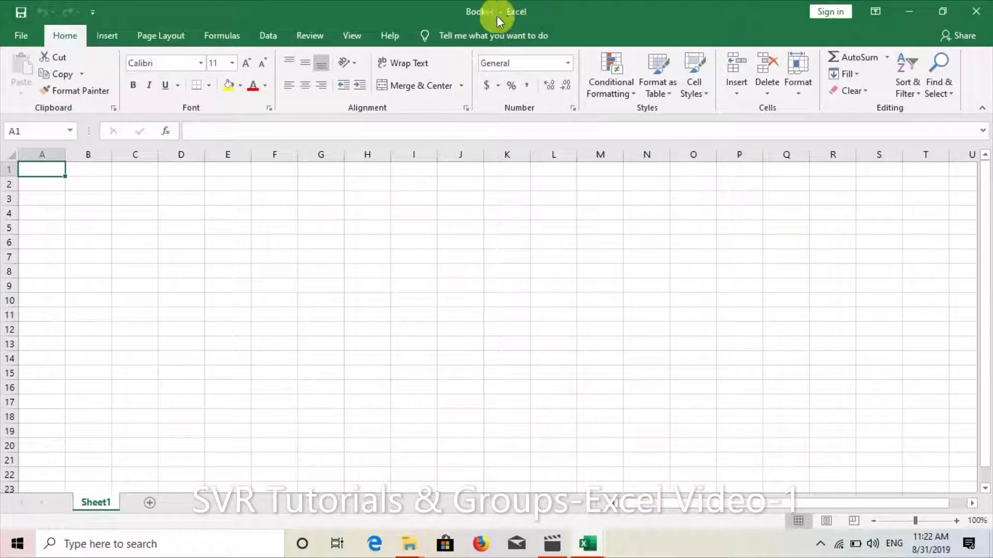
- Save the copy as Book21 in the Desktop's 2016 -MS Office -PPT Training folder
{"action": "left_click", "coordinate": [17, 16]}
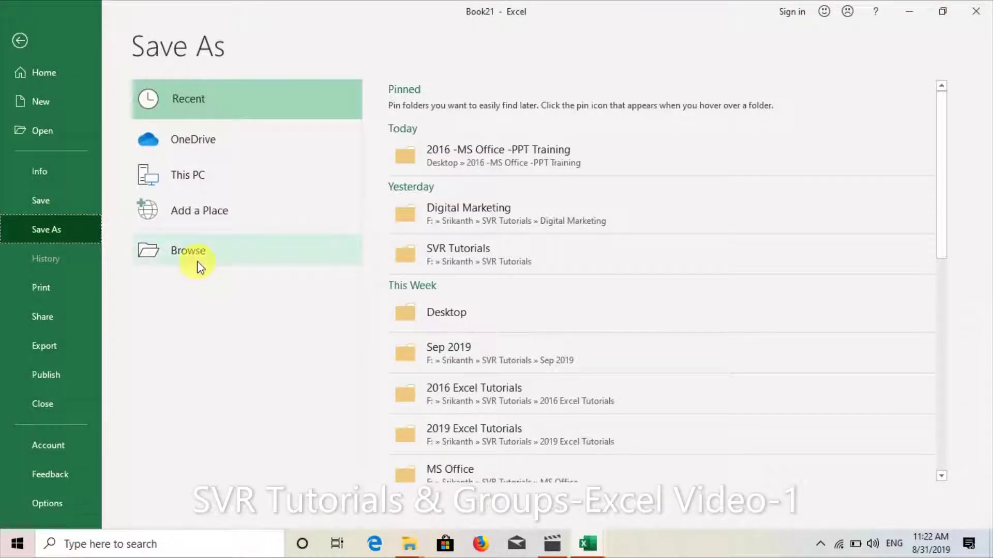
{"action": "left_click", "coordinate": [197, 263]}
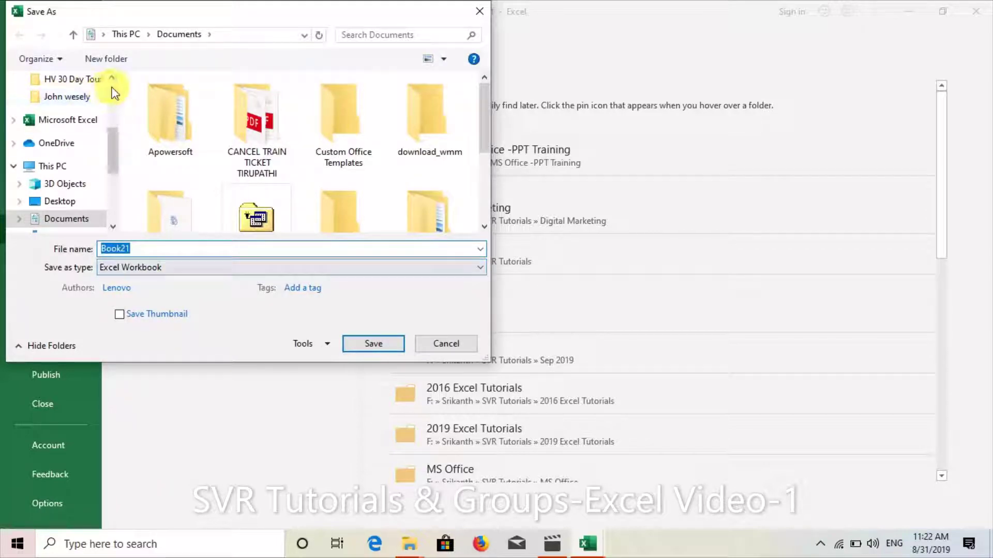
{"action": "scroll", "coordinate": [114, 92], "scroll_direction": "up", "scroll_amount": 2}
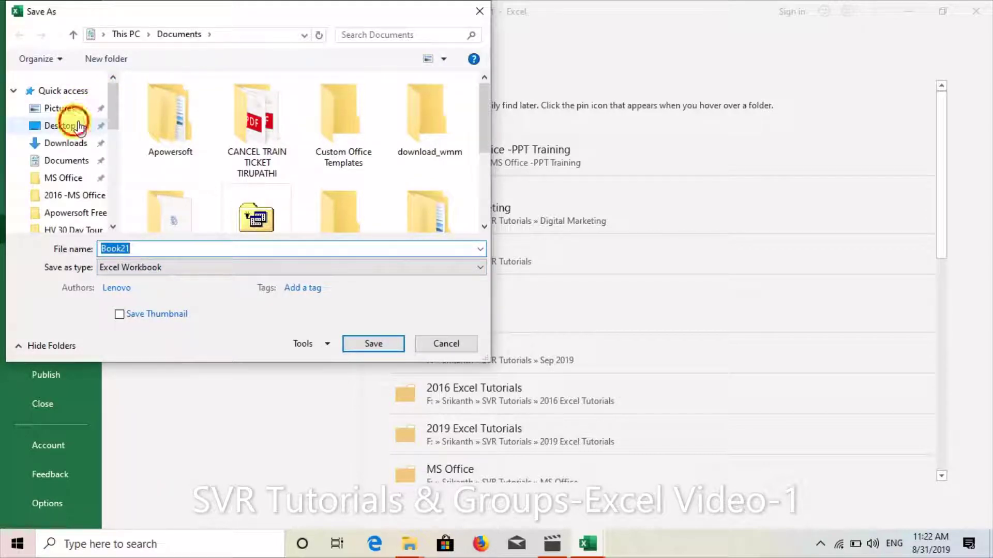
{"action": "left_click", "coordinate": [79, 125]}
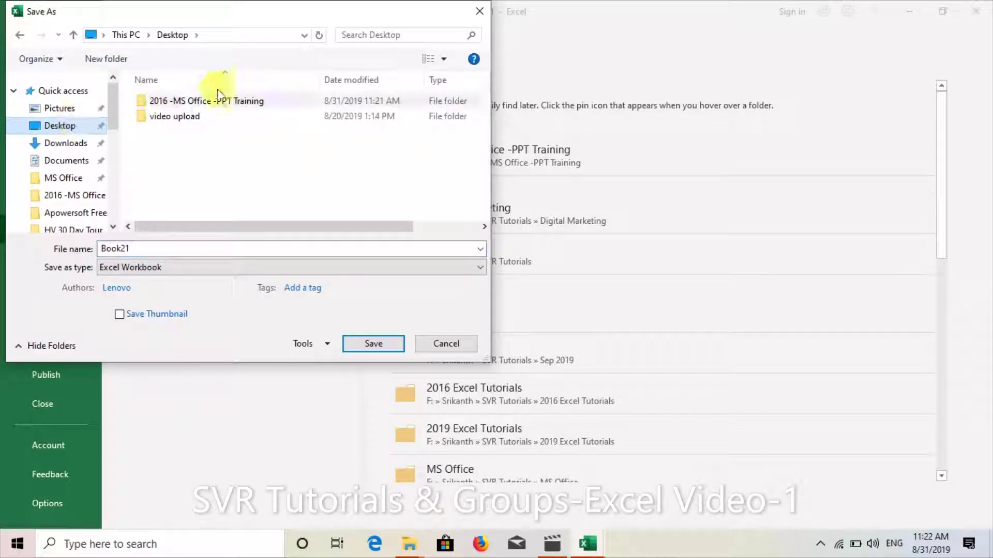
{"action": "left_click", "coordinate": [229, 103]}
{"action": "double_click", "coordinate": [229, 101]}
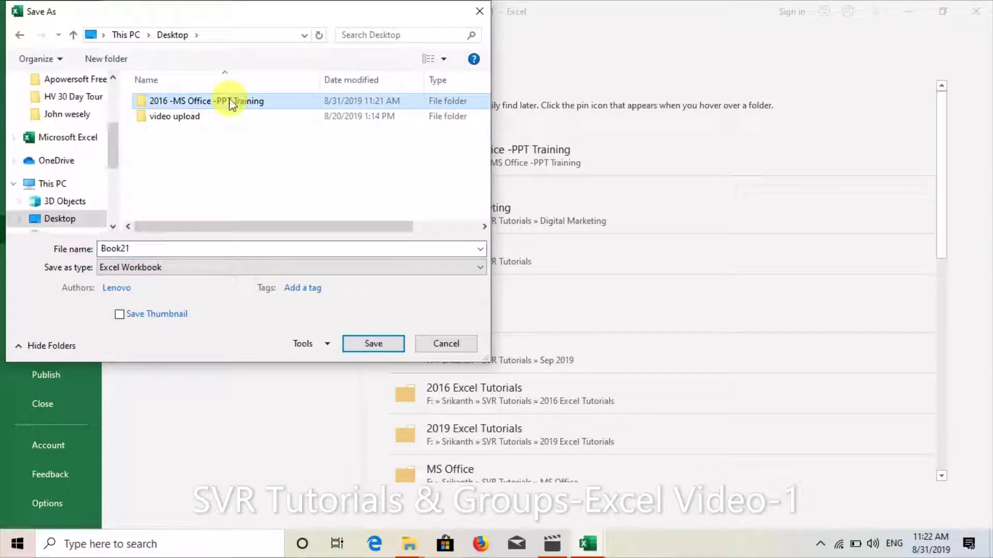
{"action": "left_click", "coordinate": [382, 343]}
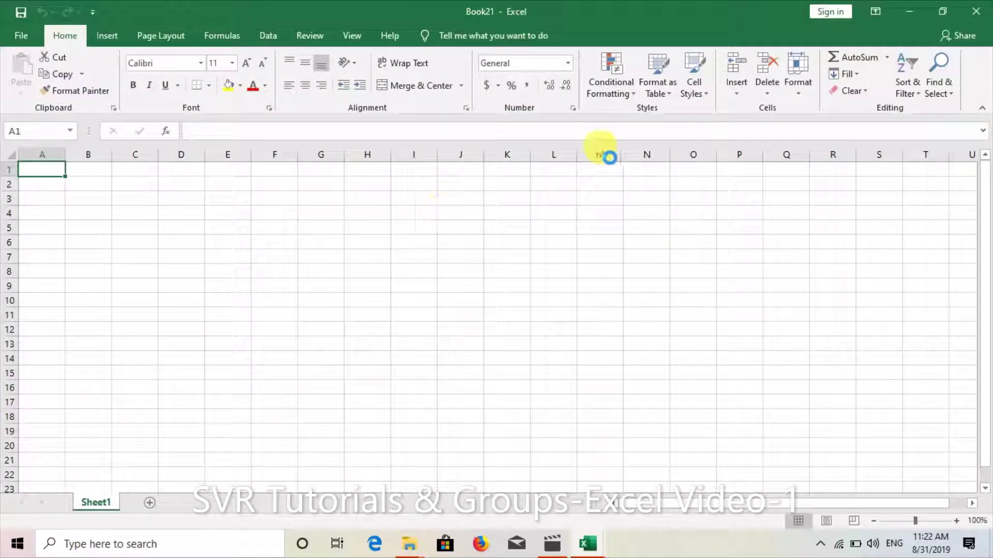
- Close the Book21 window and then Excel to return to File Explorer
{"action": "left_click", "coordinate": [975, 12]}
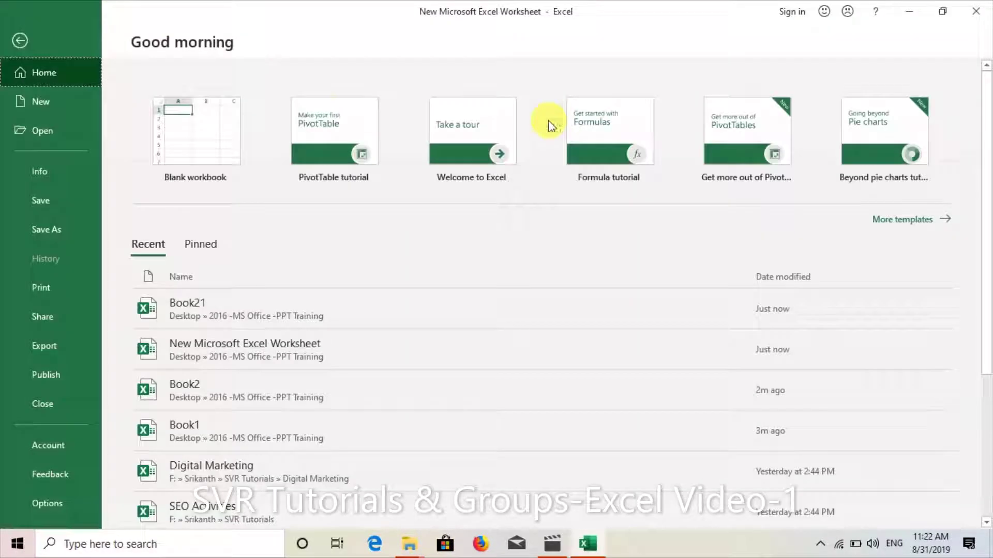
{"action": "left_click", "coordinate": [22, 39]}
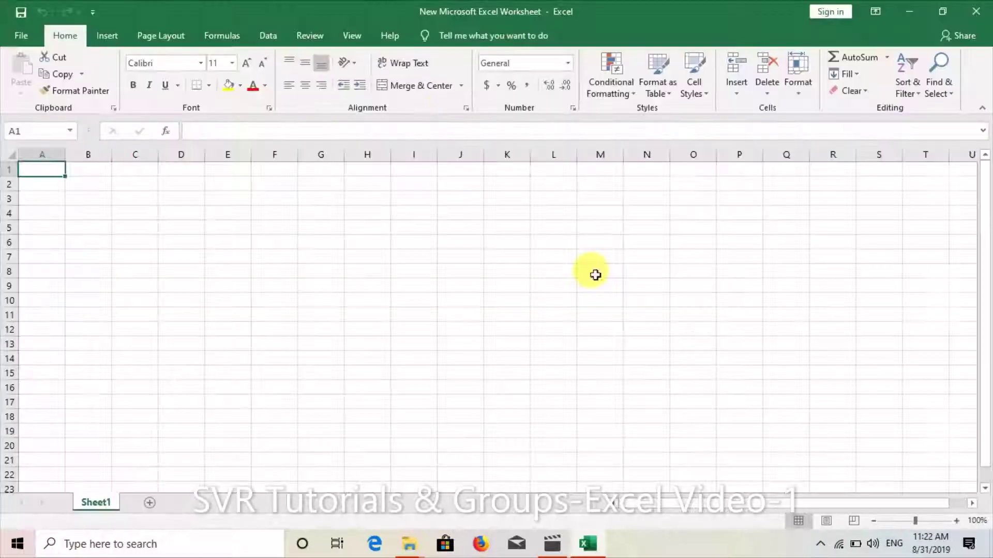
{"action": "left_click", "coordinate": [975, 12]}
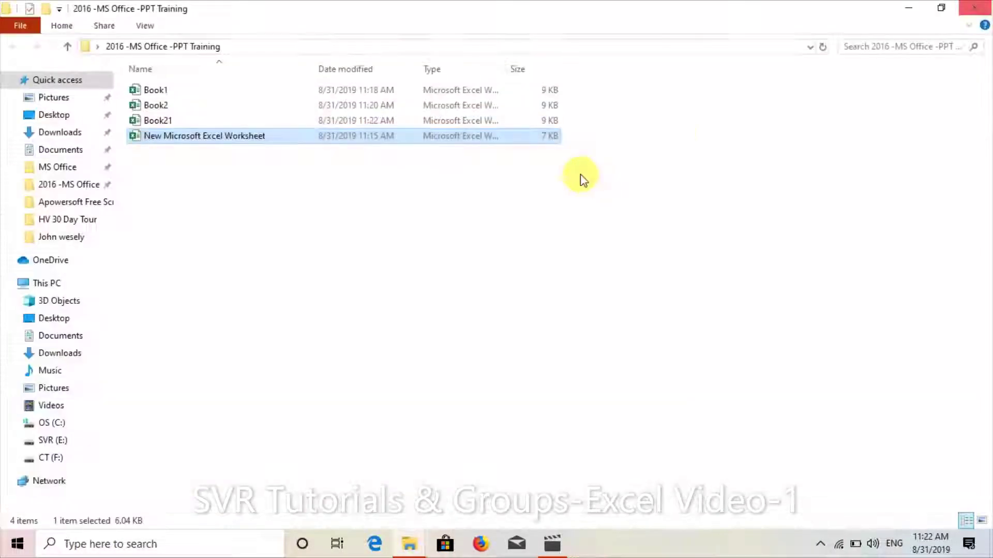
- Check Book1, Book2, Book21 and New Microsoft Excel Worksheet in the training folder
{"action": "left_click", "coordinate": [157, 92]}
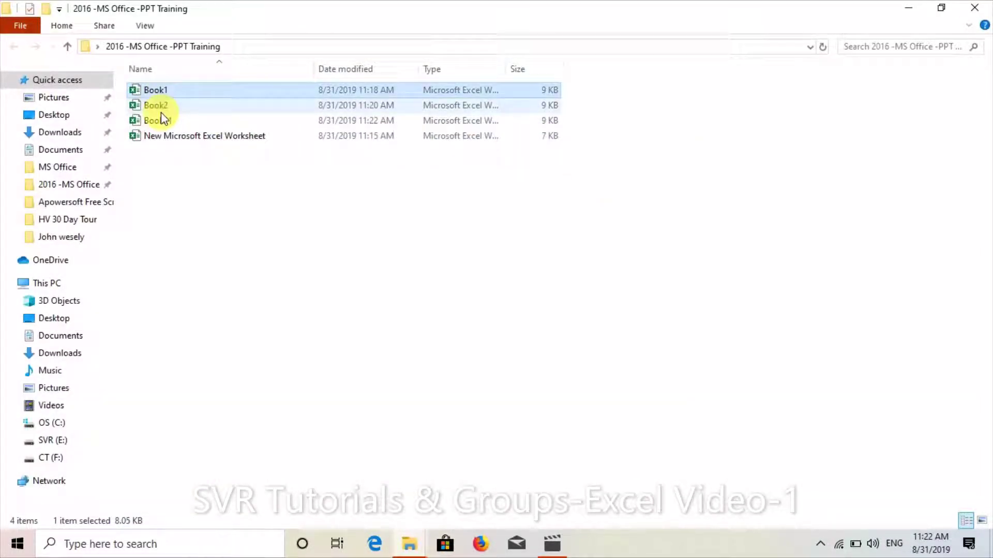
{"action": "left_click", "coordinate": [161, 111]}
{"action": "left_click", "coordinate": [163, 120]}
{"action": "left_click", "coordinate": [176, 135]}
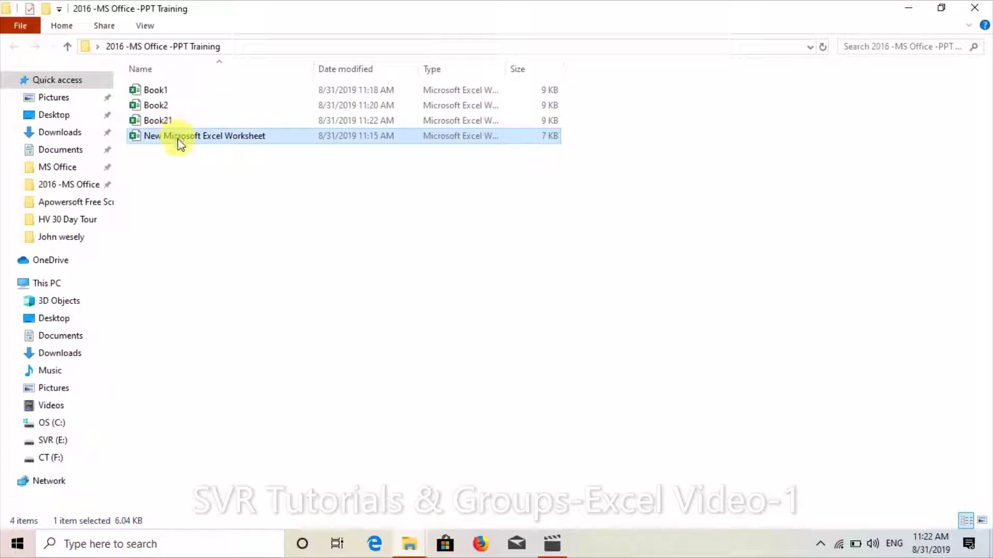
{"action": "left_click", "coordinate": [169, 91]}
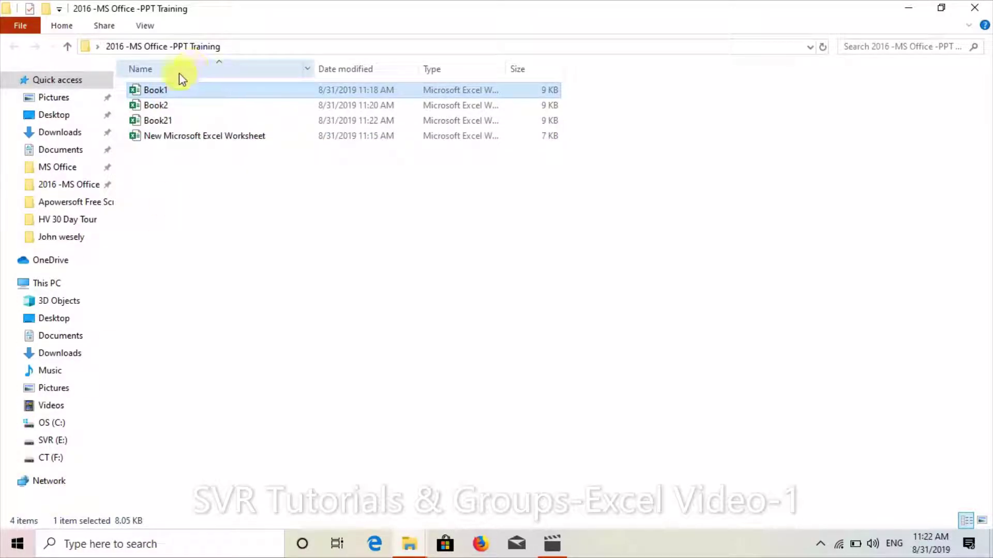
{"action": "left_click", "coordinate": [156, 106]}
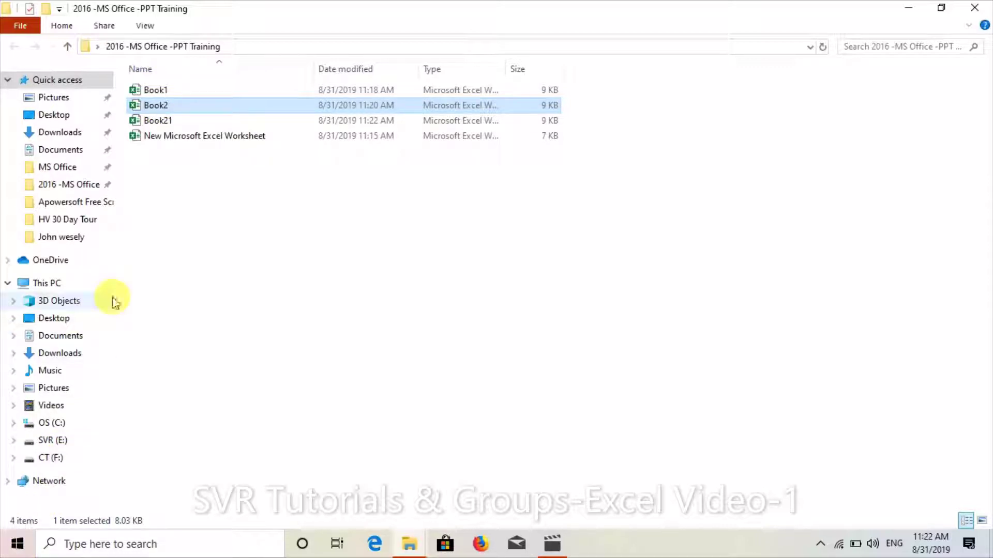
{"action": "left_click", "coordinate": [168, 122]}
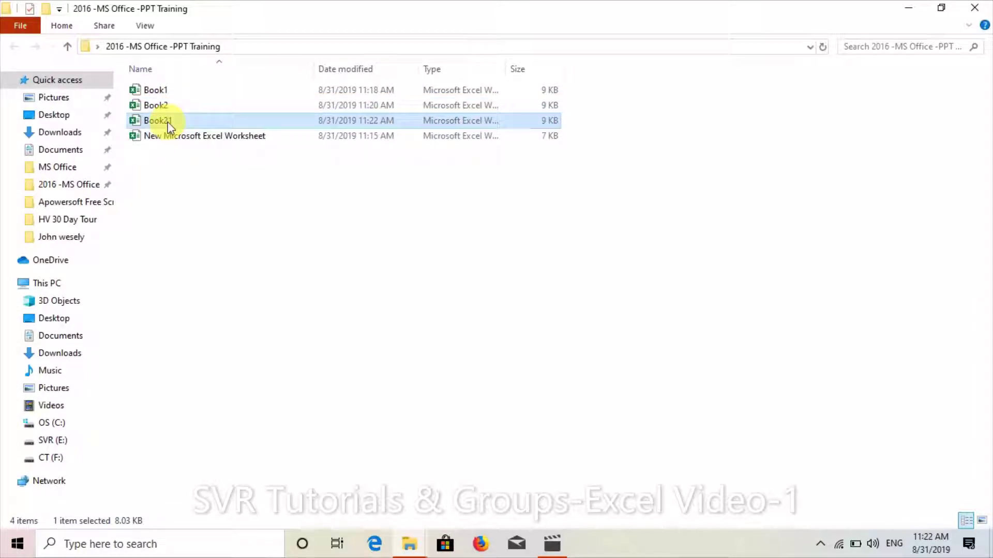